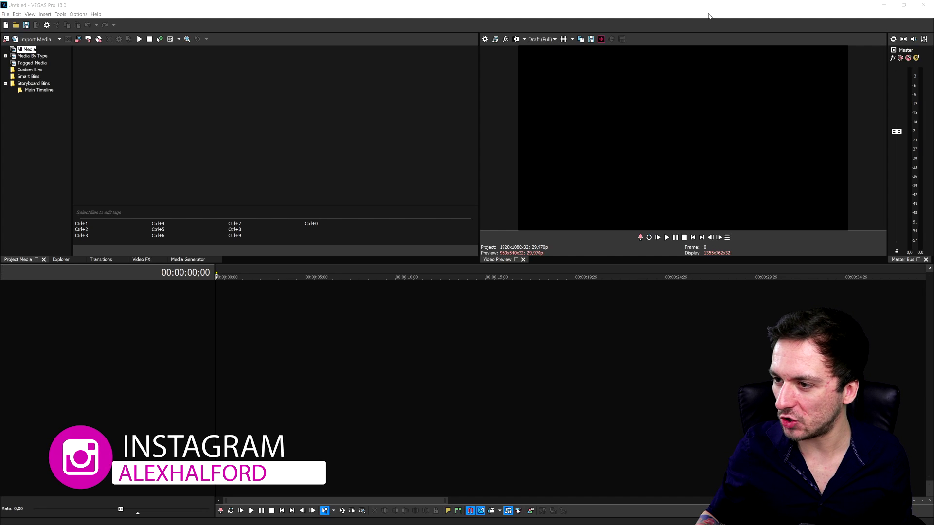
Step: Minimise VEGAS and open ProjectVEGASPro18.veg from the desktop
{"action": "left_click", "coordinate": [884, 5]}
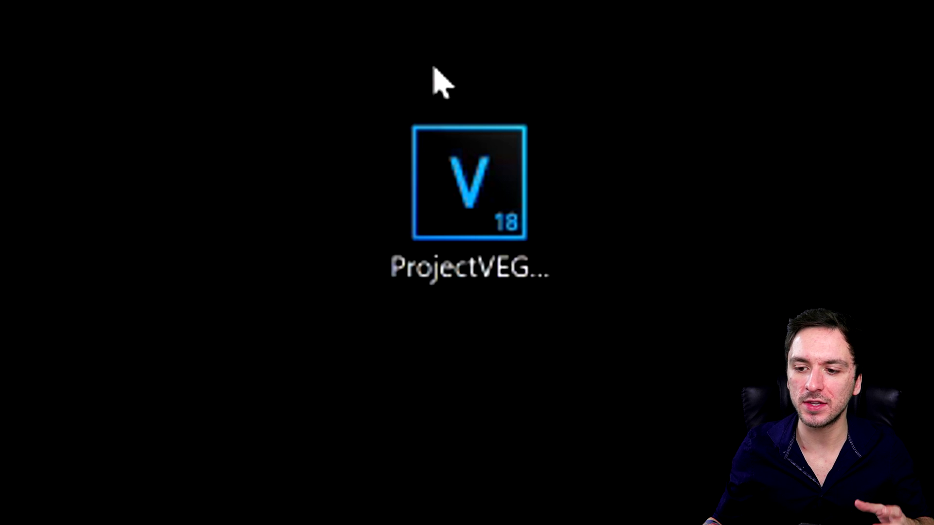
{"action": "left_click", "coordinate": [463, 267]}
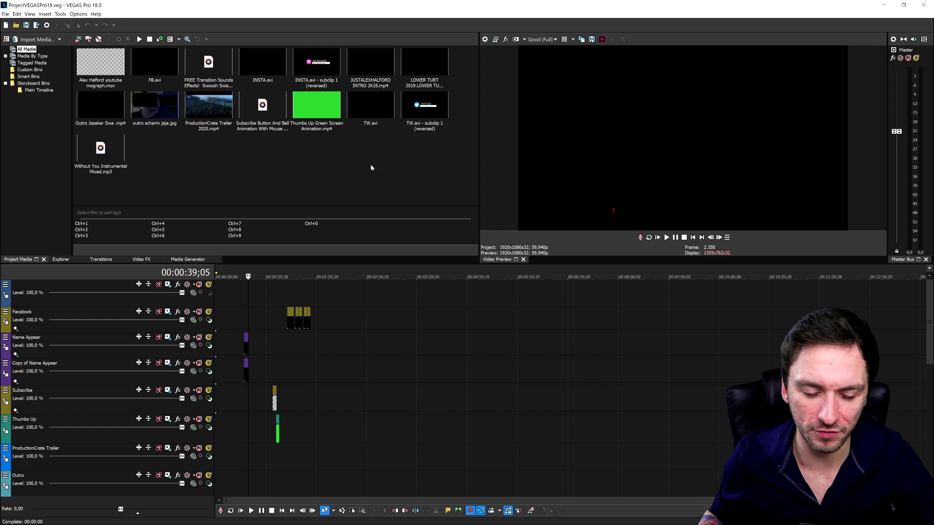
{"action": "scroll", "coordinate": [470, 289], "scroll_direction": "down", "scroll_amount": 5}
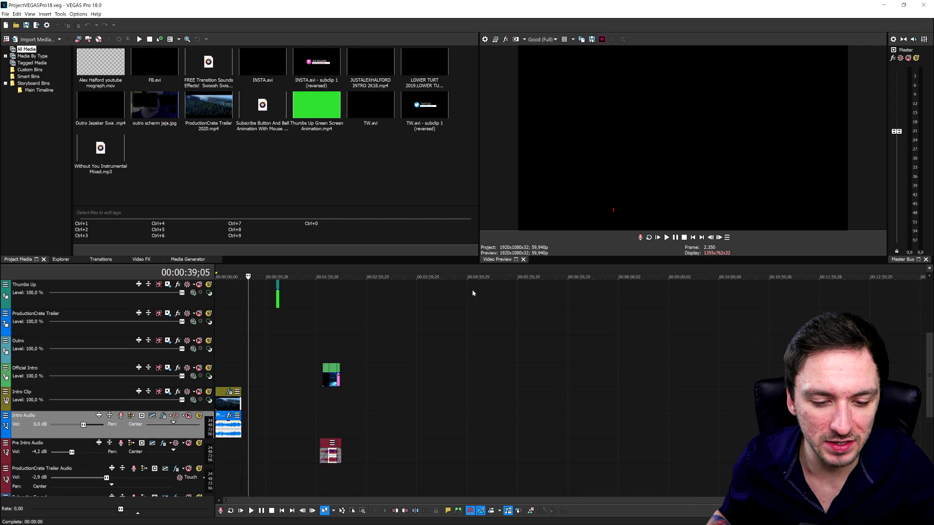
{"action": "scroll", "coordinate": [594, 306], "scroll_direction": "up", "scroll_amount": 3}
{"action": "left_click", "coordinate": [693, 238]}
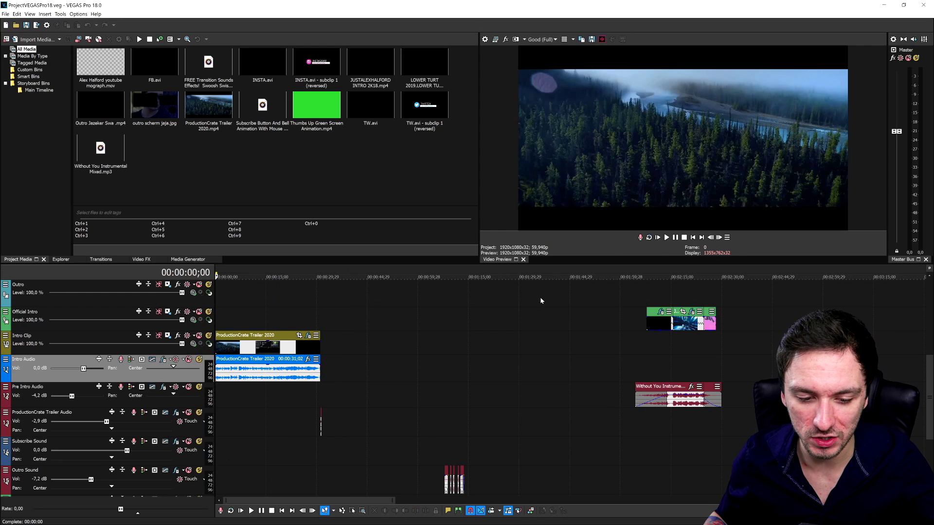
{"action": "scroll", "coordinate": [499, 301], "scroll_direction": "up", "scroll_amount": 2}
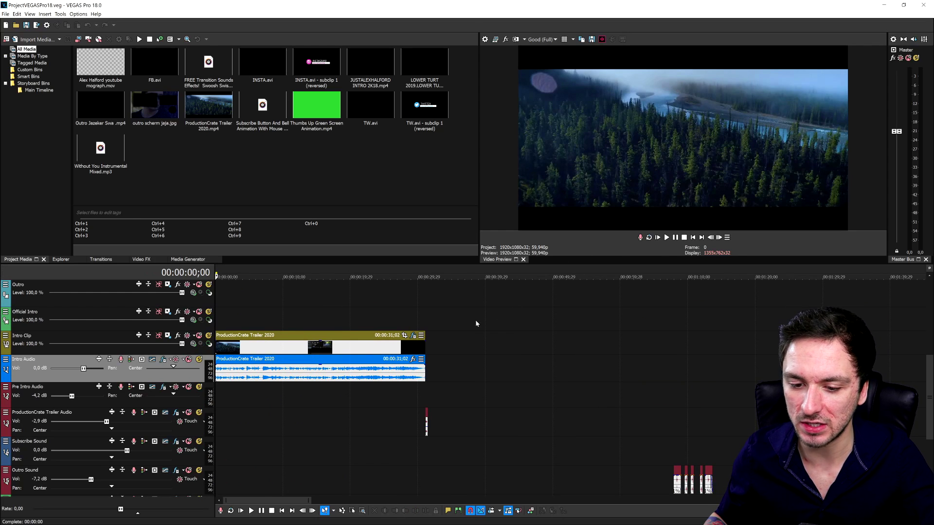
{"action": "left_click_drag", "start_coordinate": [302, 274], "coordinate": [387, 275]}
{"action": "left_click", "coordinate": [430, 276]}
{"action": "scroll", "coordinate": [588, 312], "scroll_direction": "up", "scroll_amount": 8}
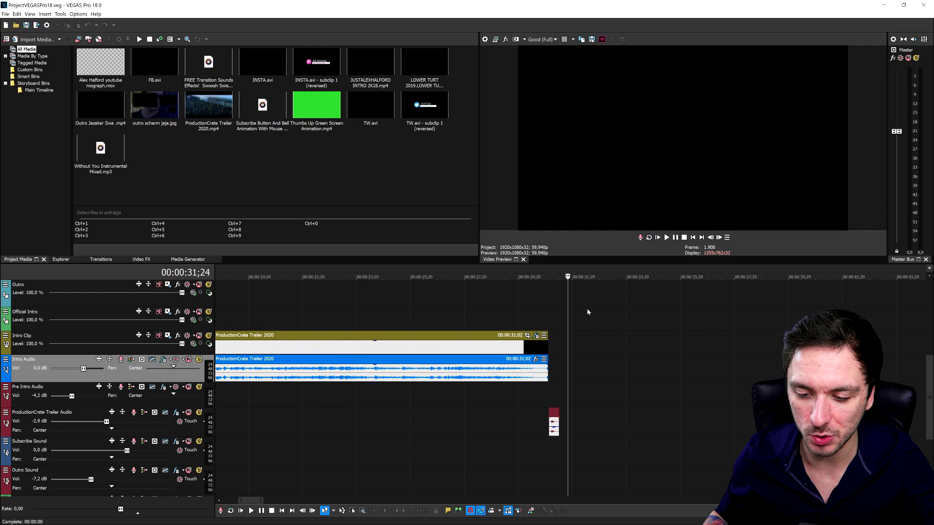
{"action": "left_click", "coordinate": [495, 304]}
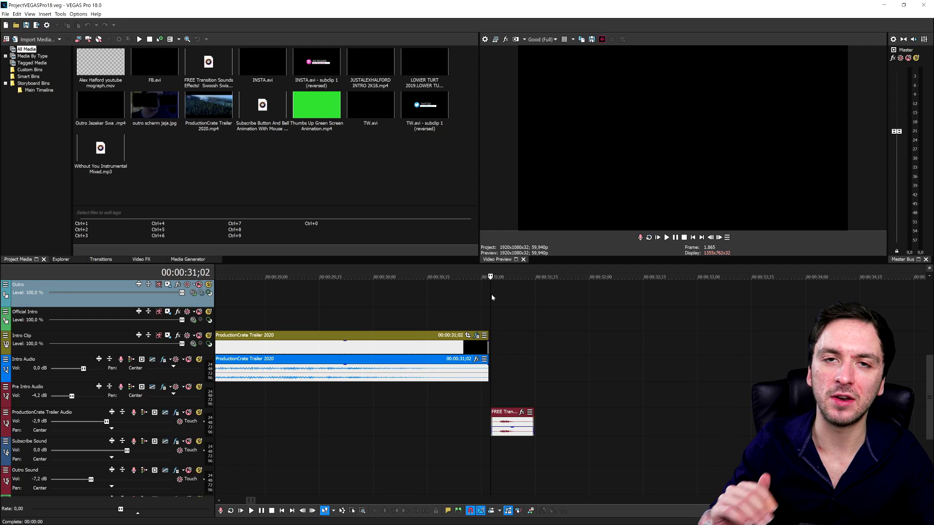
{"action": "key", "text": "space"}
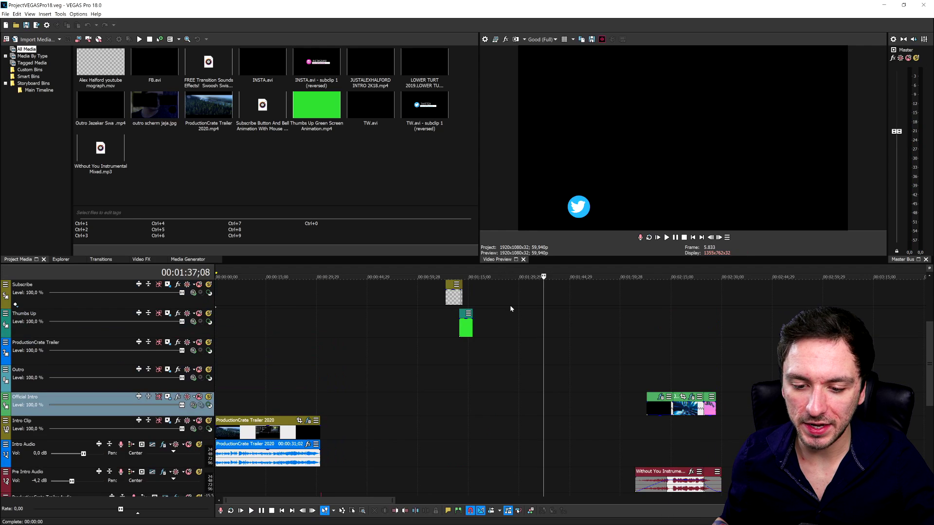
{"action": "scroll", "coordinate": [506, 309], "scroll_direction": "up", "scroll_amount": 3}
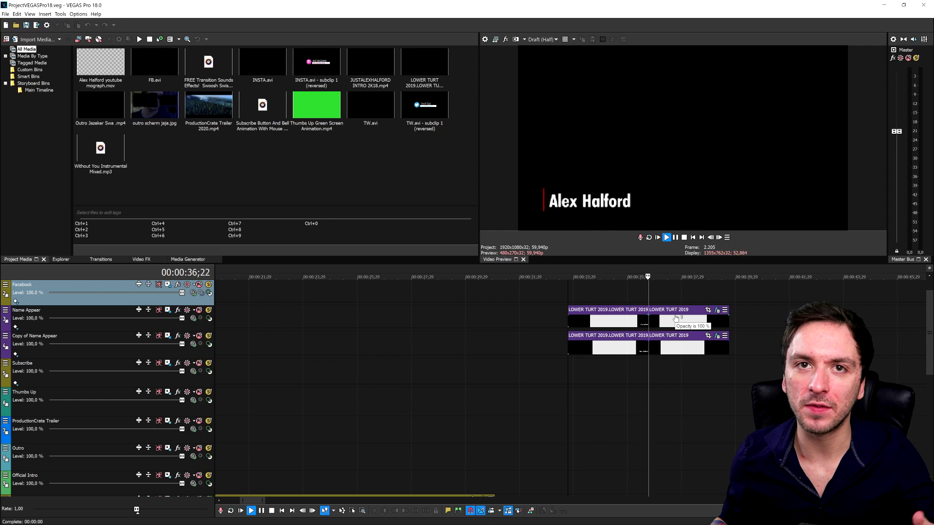
{"action": "scroll", "coordinate": [681, 299], "scroll_direction": "down", "scroll_amount": 9}
{"action": "scroll", "coordinate": [575, 300], "scroll_direction": "up", "scroll_amount": 3}
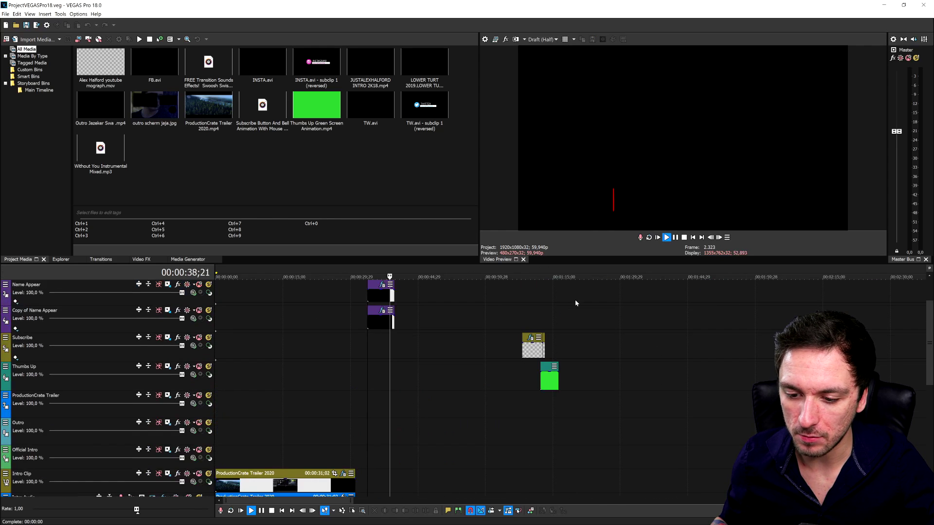
{"action": "scroll", "coordinate": [574, 300], "scroll_direction": "down", "scroll_amount": 1}
{"action": "scroll", "coordinate": [595, 286], "scroll_direction": "up", "scroll_amount": 3}
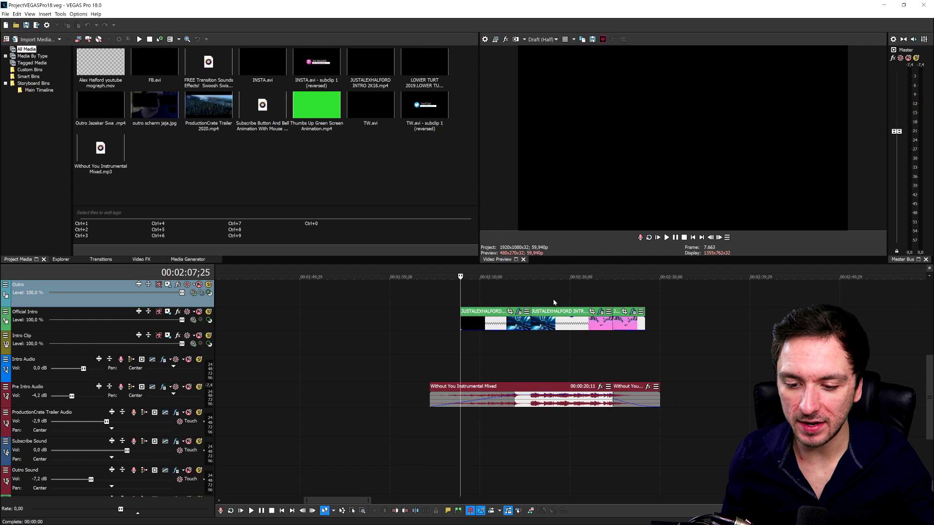
{"action": "scroll", "coordinate": [555, 298], "scroll_direction": "down", "scroll_amount": 2}
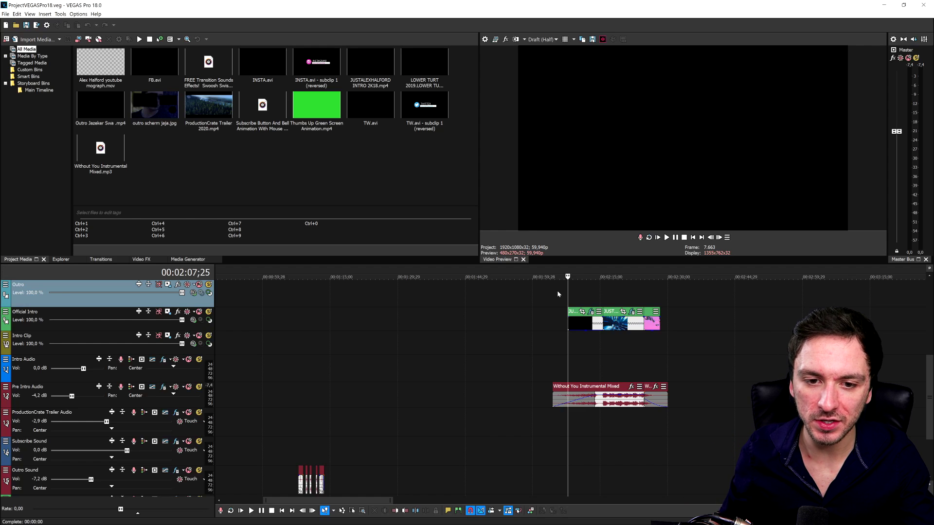
{"action": "scroll", "coordinate": [546, 301], "scroll_direction": "down", "scroll_amount": 3}
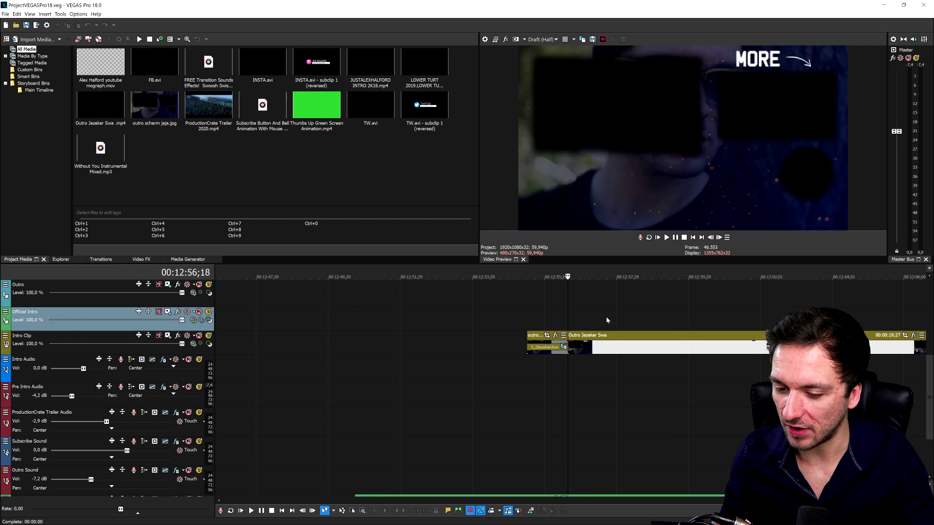
{"action": "scroll", "coordinate": [517, 309], "scroll_direction": "down", "scroll_amount": 3}
{"action": "left_click", "coordinate": [520, 309]}
{"action": "left_click", "coordinate": [501, 307]}
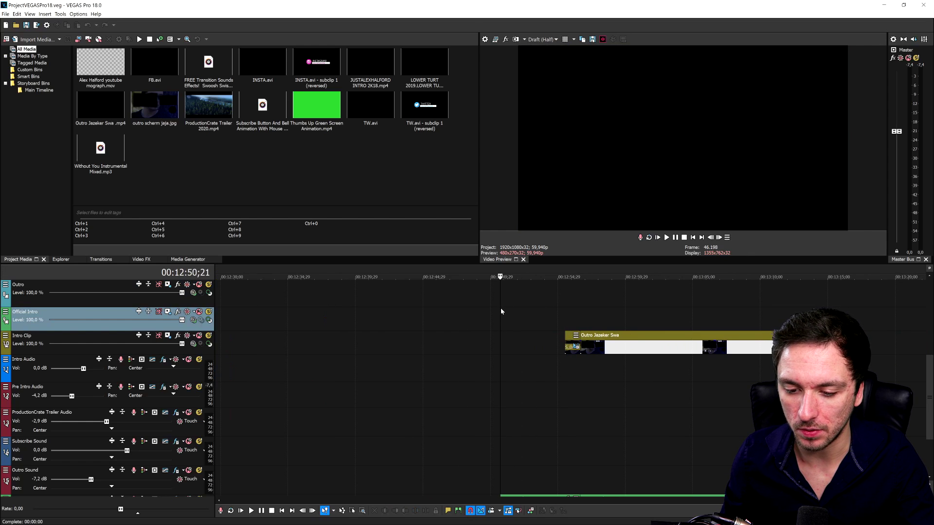
{"action": "key", "text": "space"}
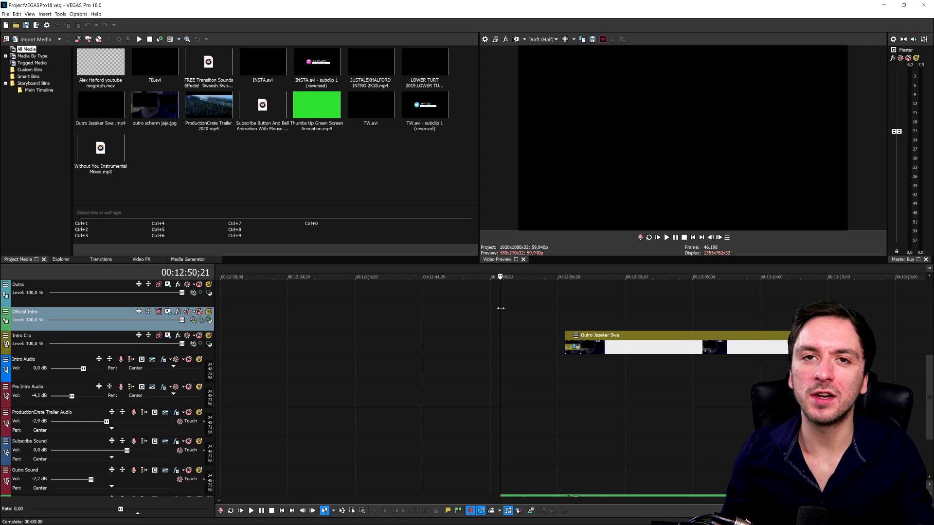
{"action": "scroll", "coordinate": [396, 296], "scroll_direction": "down", "scroll_amount": 4}
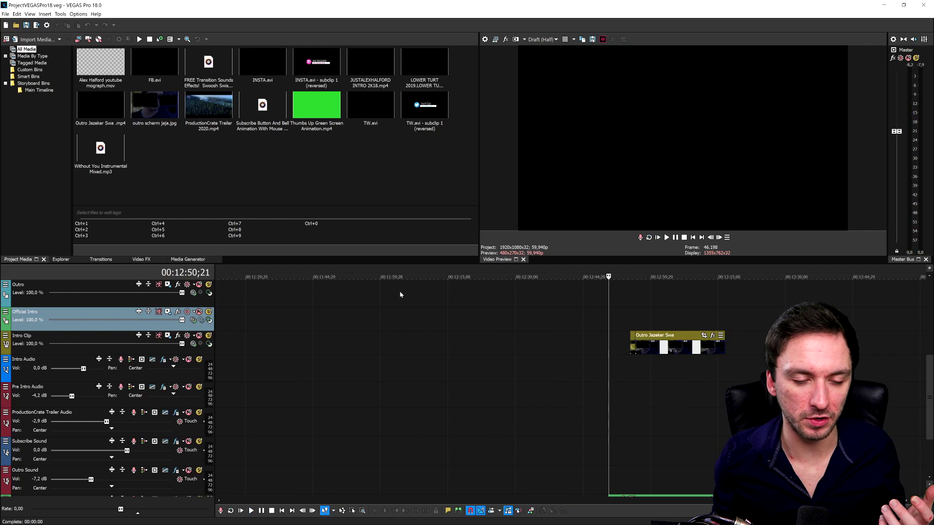
{"action": "scroll", "coordinate": [319, 283], "scroll_direction": "down", "scroll_amount": 5}
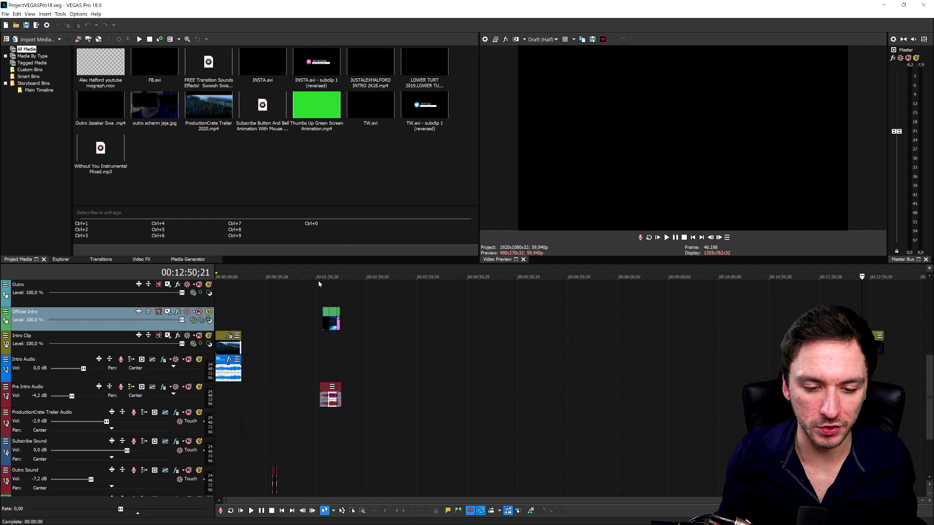
{"action": "scroll", "coordinate": [341, 316], "scroll_direction": "up", "scroll_amount": 5}
{"action": "left_click", "coordinate": [297, 289]}
{"action": "scroll", "coordinate": [298, 291], "scroll_direction": "up", "scroll_amount": 5}
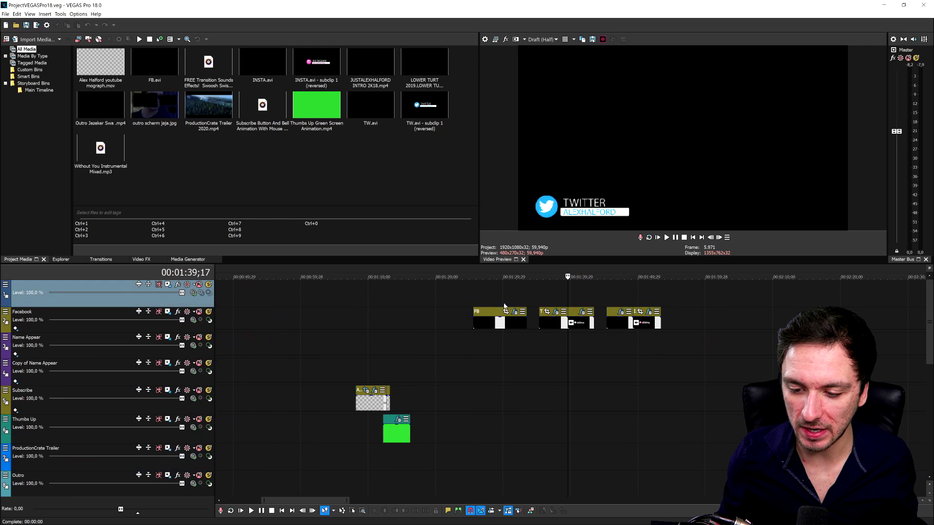
{"action": "left_click", "coordinate": [490, 298]}
{"action": "left_click", "coordinate": [559, 293]}
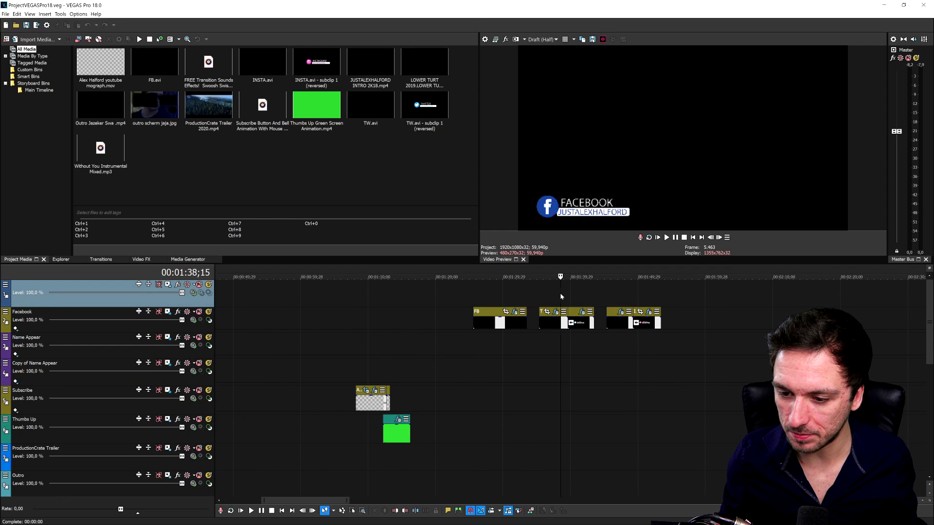
{"action": "left_click", "coordinate": [616, 292]}
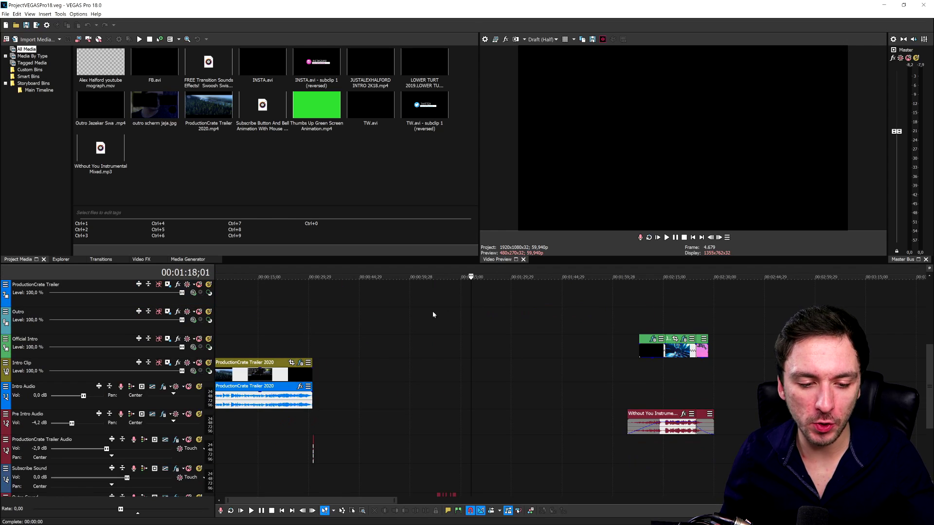
{"action": "left_click", "coordinate": [297, 305]}
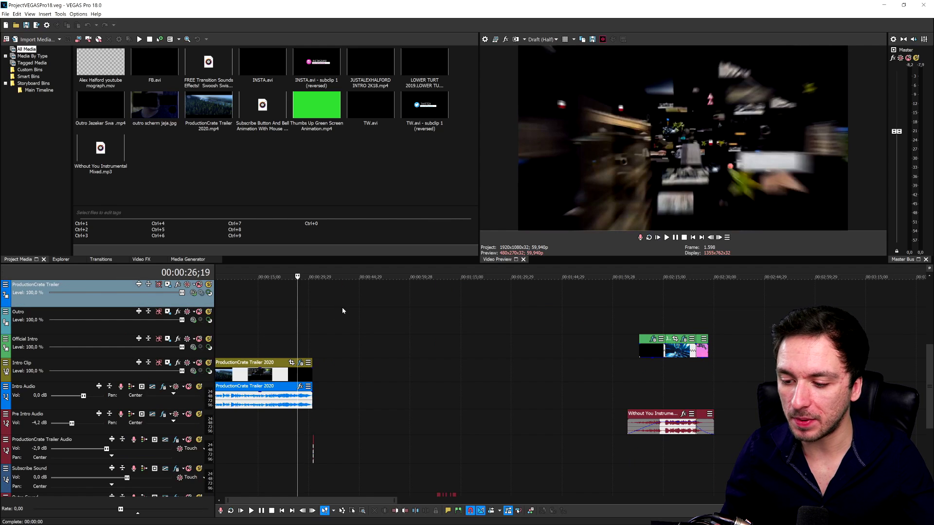
{"action": "scroll", "coordinate": [375, 313], "scroll_direction": "up", "scroll_amount": 5}
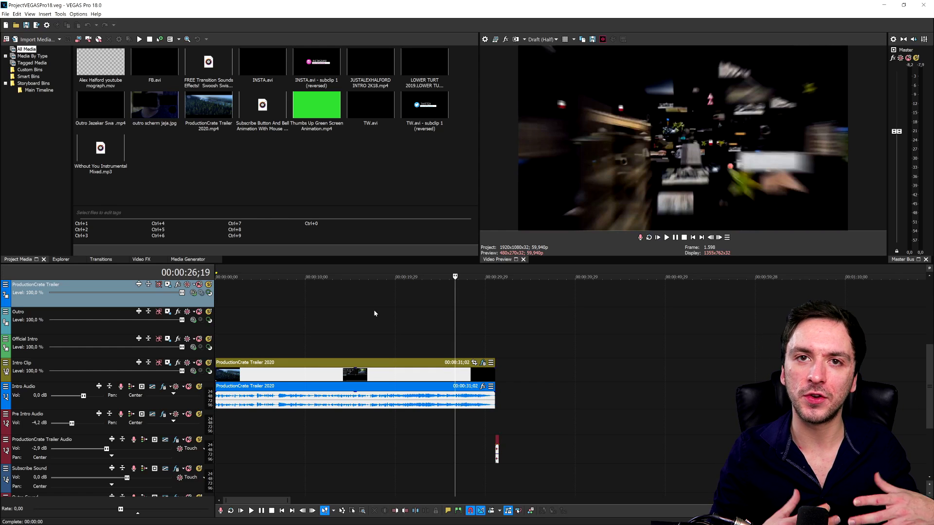
{"action": "scroll", "coordinate": [400, 317], "scroll_direction": "down", "scroll_amount": 4}
{"action": "scroll", "coordinate": [400, 317], "scroll_direction": "up", "scroll_amount": 2}
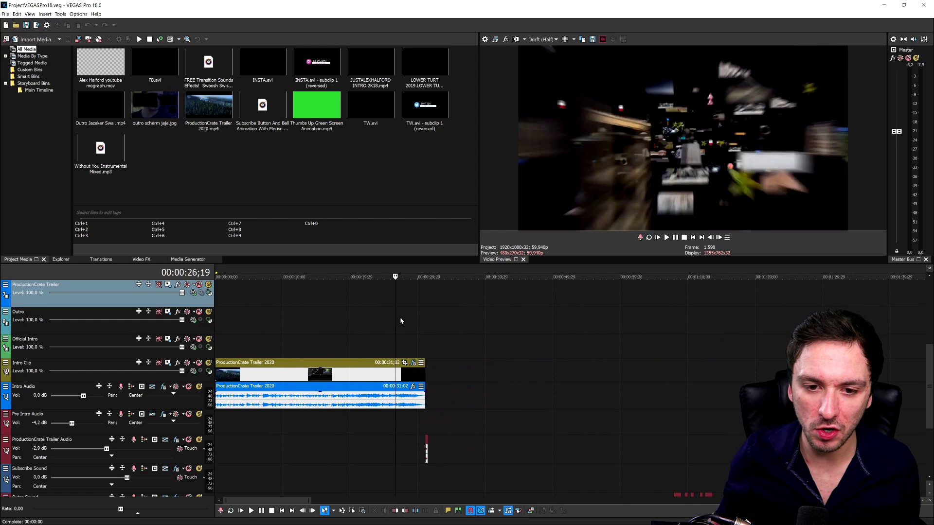
{"action": "scroll", "coordinate": [399, 318], "scroll_direction": "down", "scroll_amount": 2}
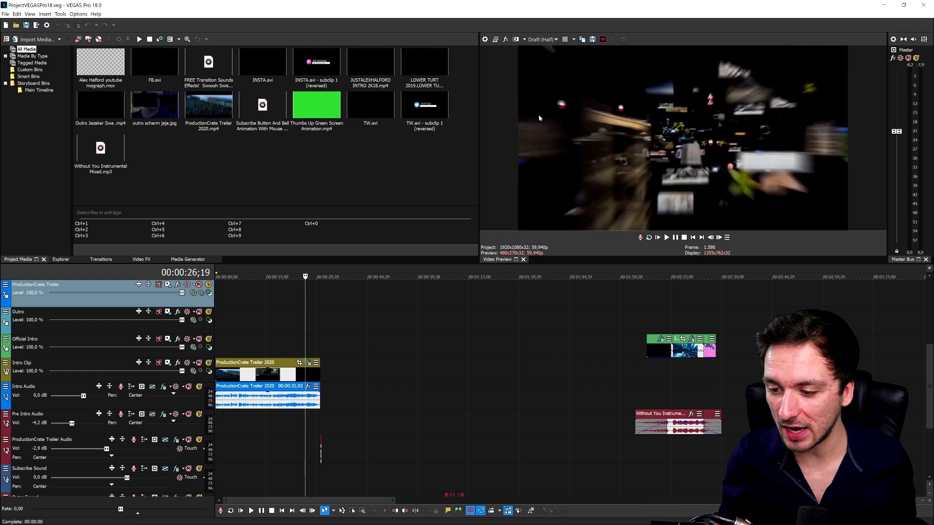
{"action": "scroll", "coordinate": [578, 295], "scroll_direction": "down", "scroll_amount": 2}
{"action": "left_click", "coordinate": [513, 313]}
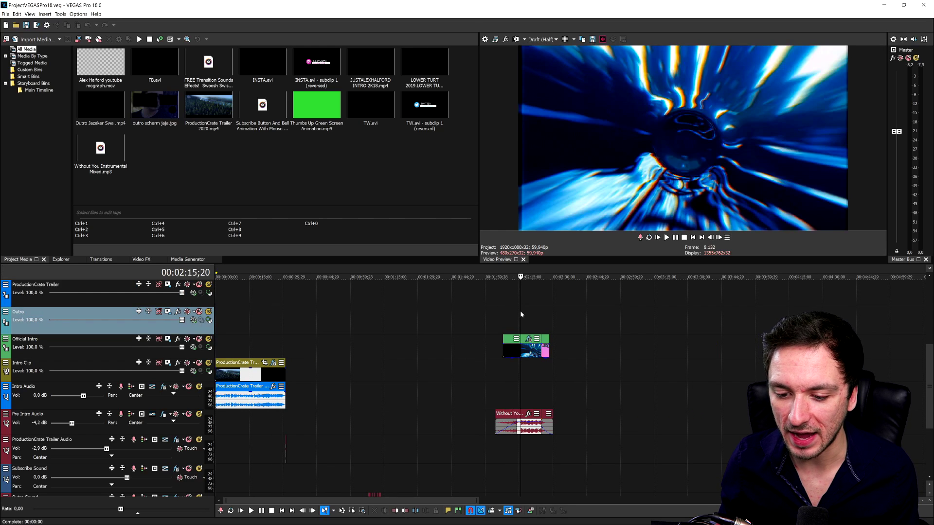
{"action": "left_click", "coordinate": [532, 311]}
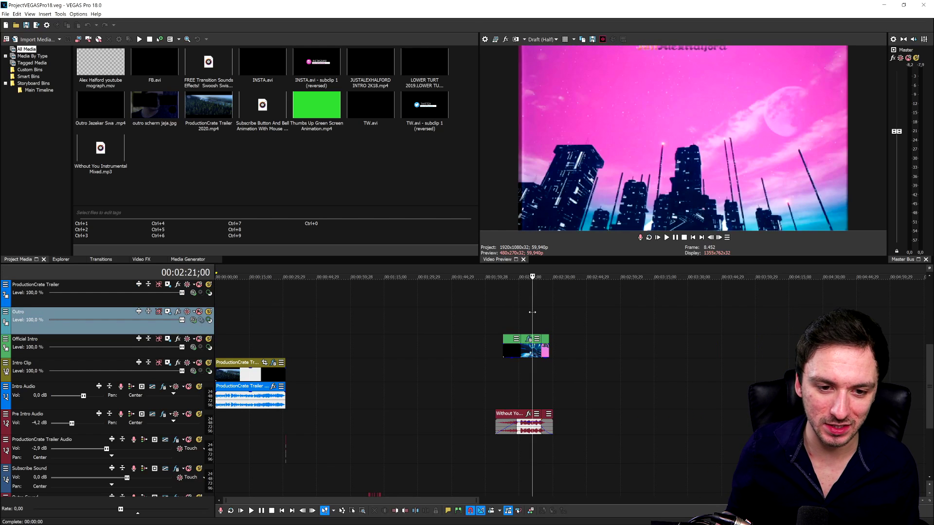
{"action": "scroll", "coordinate": [550, 319], "scroll_direction": "down", "scroll_amount": 3}
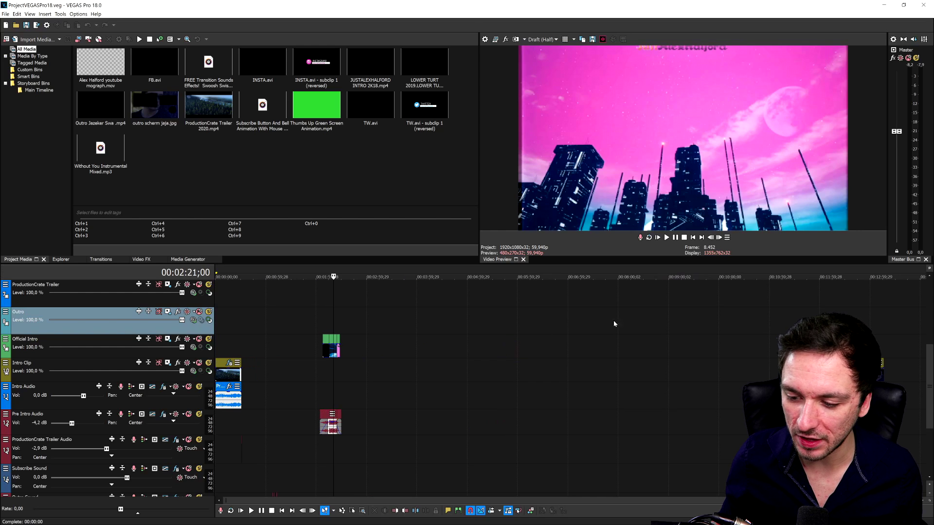
{"action": "left_click", "coordinate": [660, 304]}
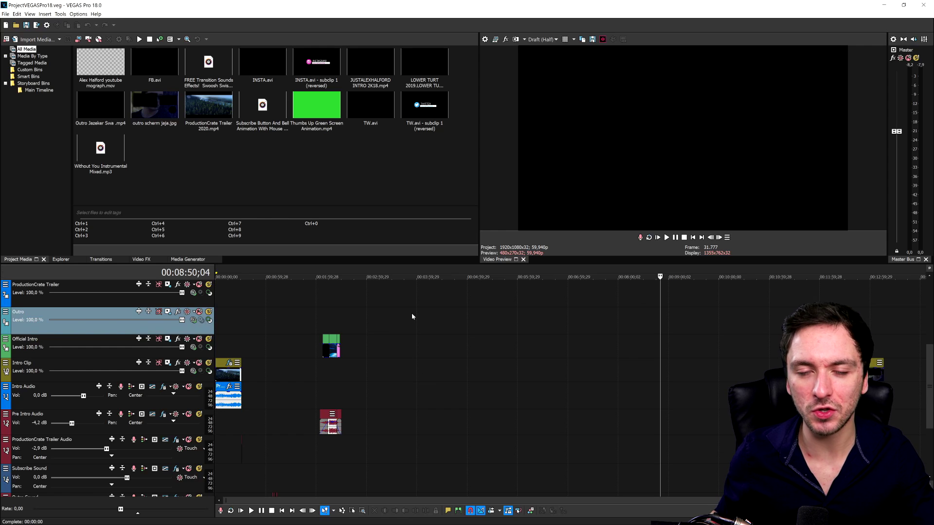
{"action": "left_click", "coordinate": [344, 303]}
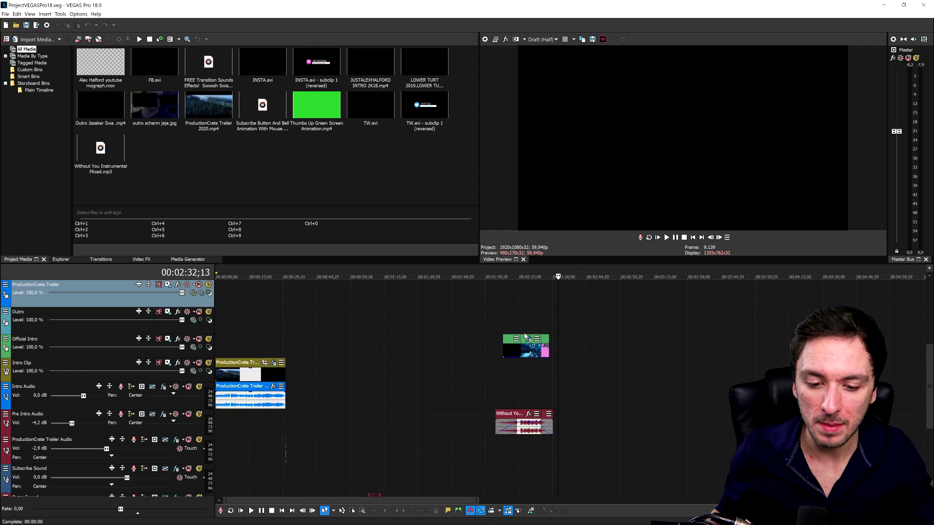
{"action": "scroll", "coordinate": [266, 310], "scroll_direction": "up", "scroll_amount": 3}
{"action": "left_click", "coordinate": [530, 304]}
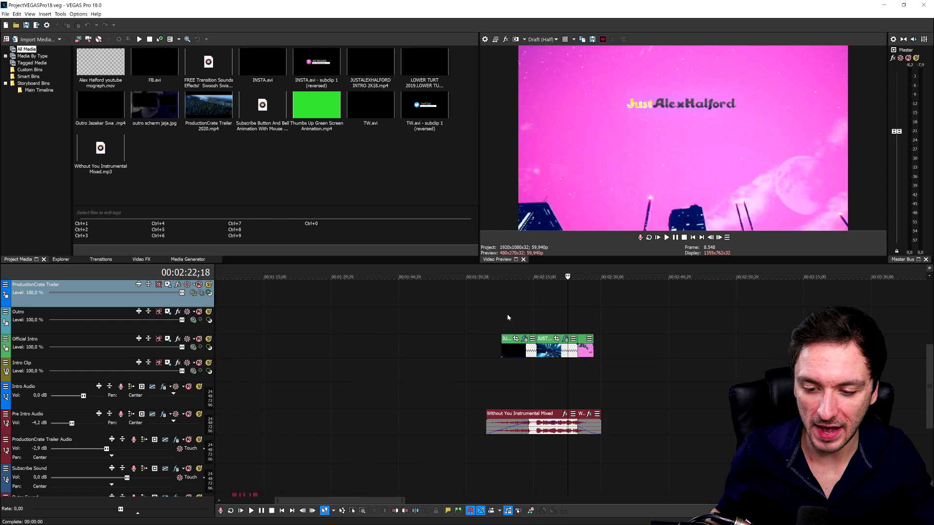
{"action": "scroll", "coordinate": [640, 310], "scroll_direction": "down", "scroll_amount": 3}
{"action": "scroll", "coordinate": [388, 337], "scroll_direction": "up", "scroll_amount": 2}
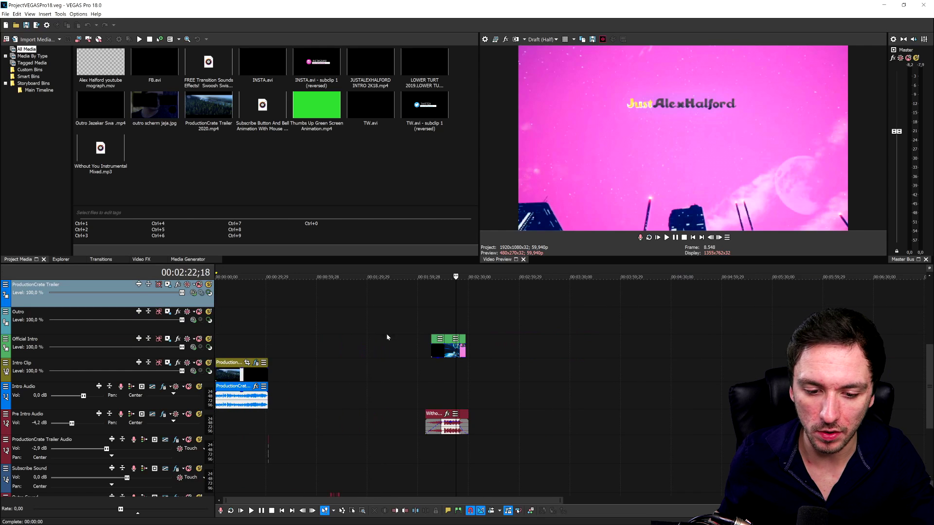
{"action": "scroll", "coordinate": [331, 324], "scroll_direction": "up", "scroll_amount": 5}
{"action": "left_click", "coordinate": [542, 316]}
{"action": "scroll", "coordinate": [582, 318], "scroll_direction": "down", "scroll_amount": 3}
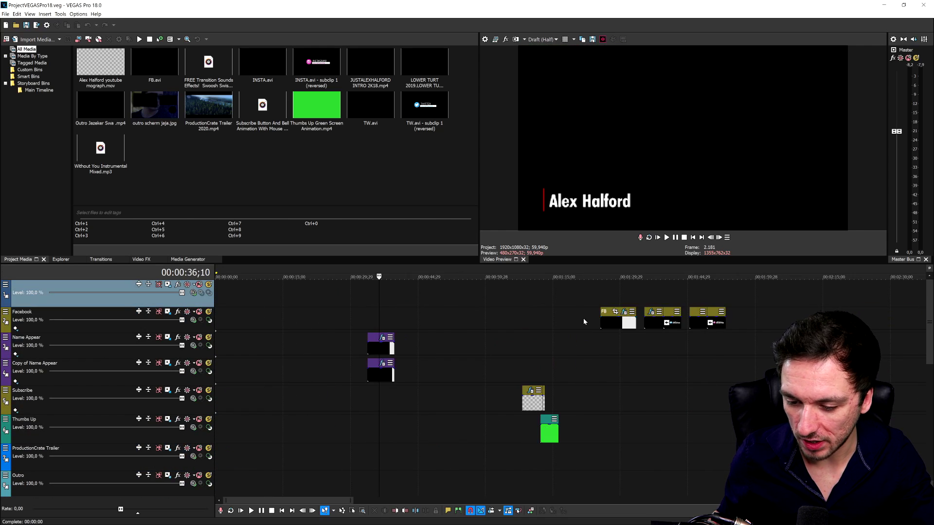
{"action": "left_click", "coordinate": [550, 322]}
{"action": "scroll", "coordinate": [561, 336], "scroll_direction": "up", "scroll_amount": 3}
{"action": "left_click", "coordinate": [567, 341]}
{"action": "scroll", "coordinate": [567, 340], "scroll_direction": "down", "scroll_amount": 1}
{"action": "left_click", "coordinate": [583, 294]}
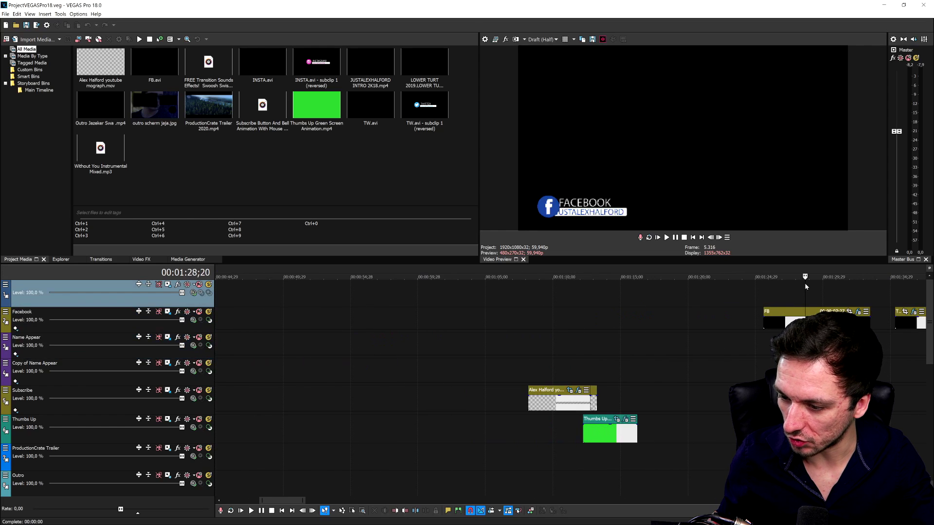
{"action": "scroll", "coordinate": [606, 293], "scroll_direction": "down", "scroll_amount": 2}
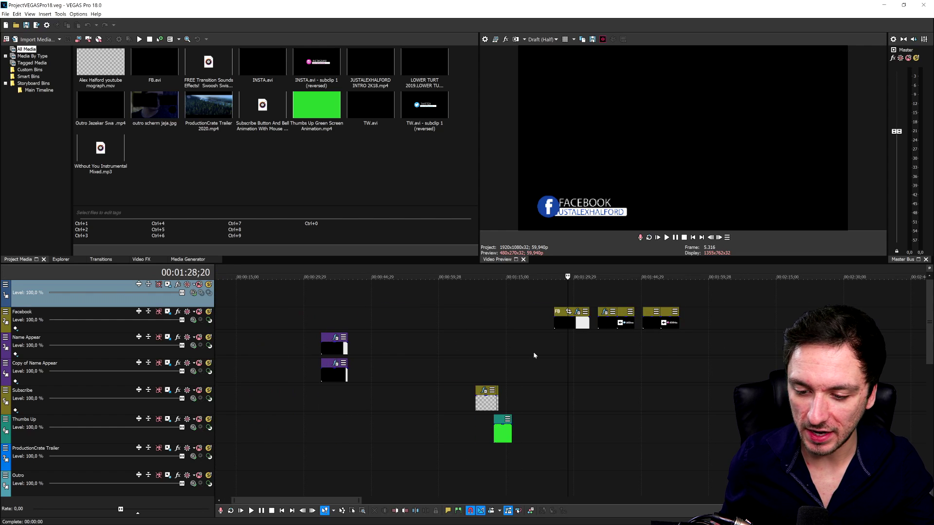
{"action": "scroll", "coordinate": [430, 325], "scroll_direction": "down", "scroll_amount": 8}
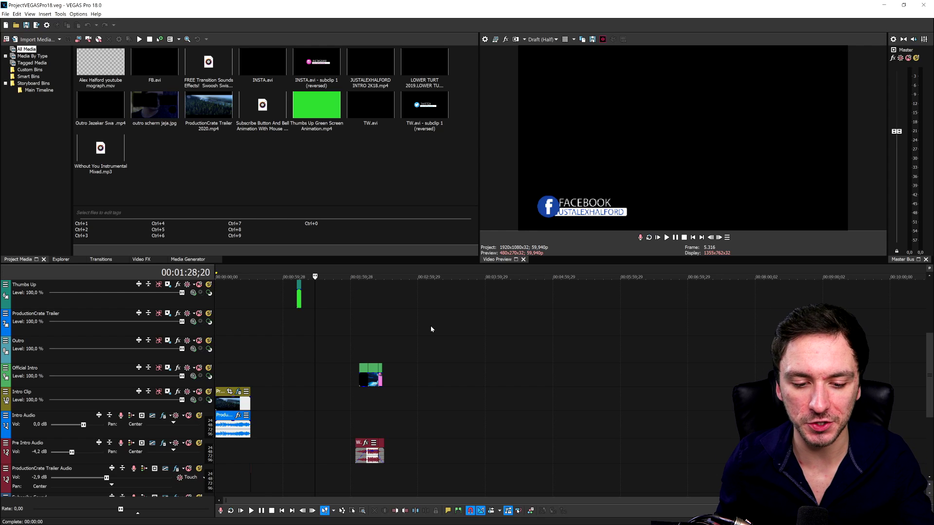
{"action": "scroll", "coordinate": [447, 322], "scroll_direction": "up", "scroll_amount": 3}
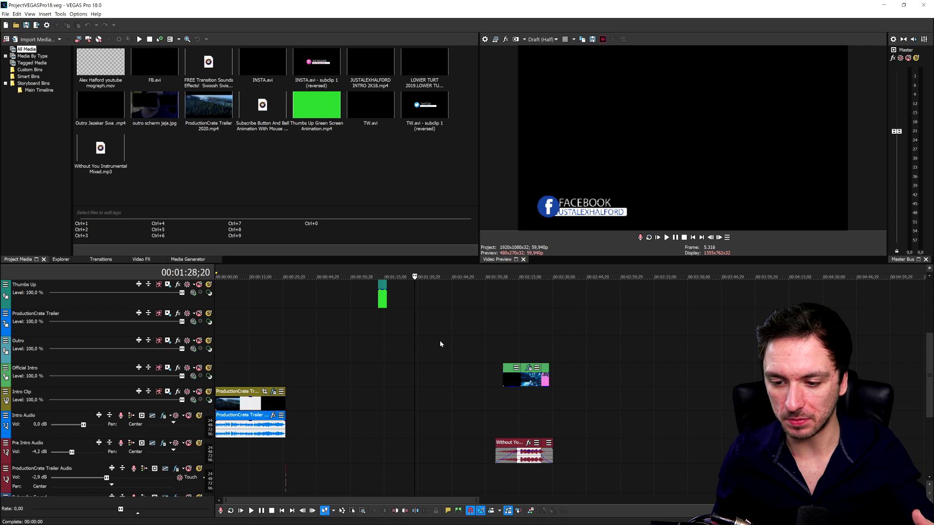
{"action": "scroll", "coordinate": [428, 340], "scroll_direction": "up", "scroll_amount": 2}
{"action": "left_click", "coordinate": [301, 351]}
{"action": "scroll", "coordinate": [436, 355], "scroll_direction": "up", "scroll_amount": 5}
{"action": "scroll", "coordinate": [440, 354], "scroll_direction": "down", "scroll_amount": 2}
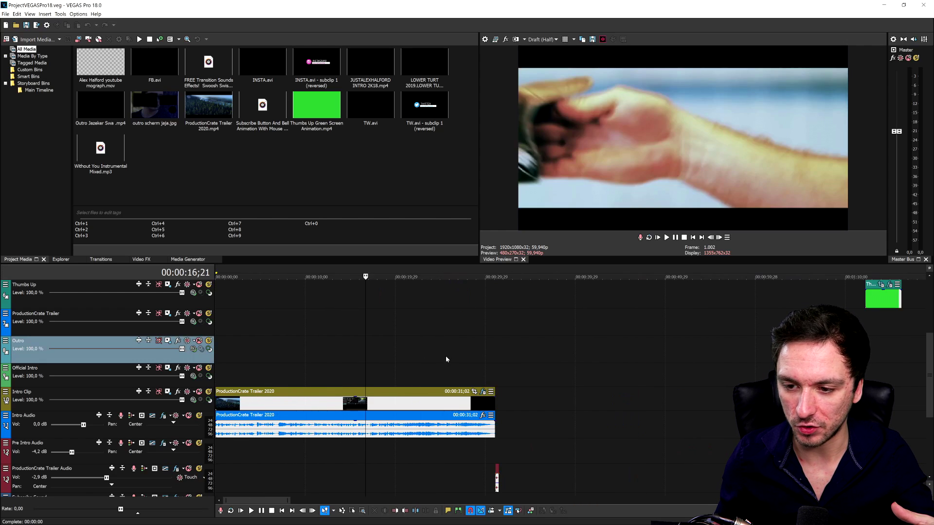
{"action": "left_click_drag", "start_coordinate": [445, 354], "coordinate": [419, 349]}
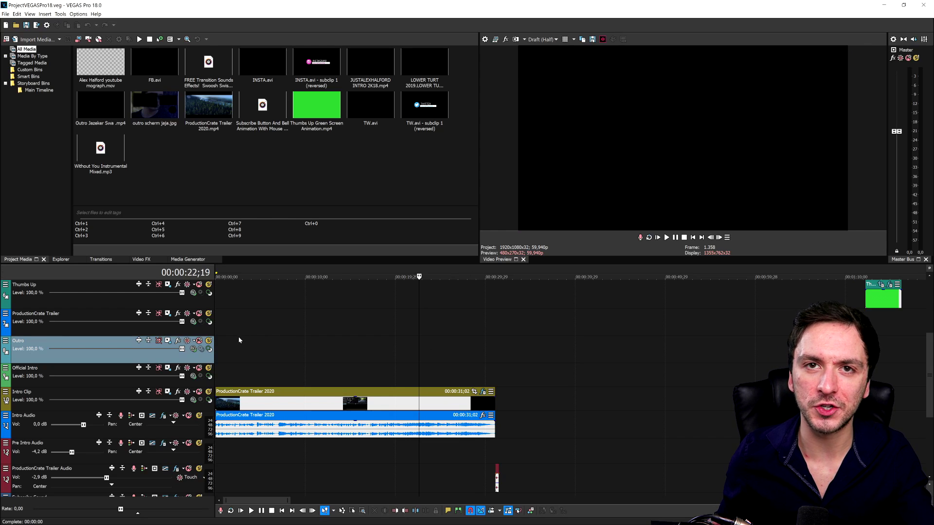
{"action": "left_click", "coordinate": [193, 408]}
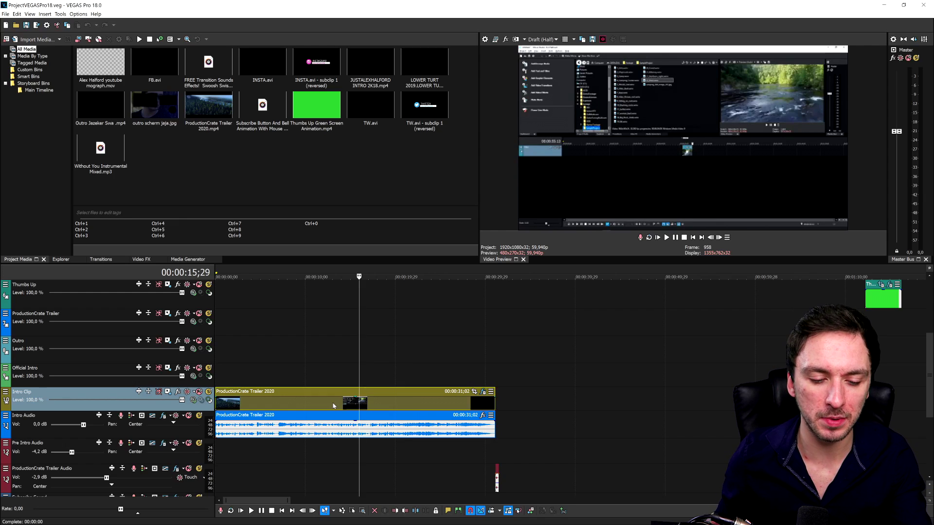
{"action": "scroll", "coordinate": [310, 373], "scroll_direction": "down", "scroll_amount": 1}
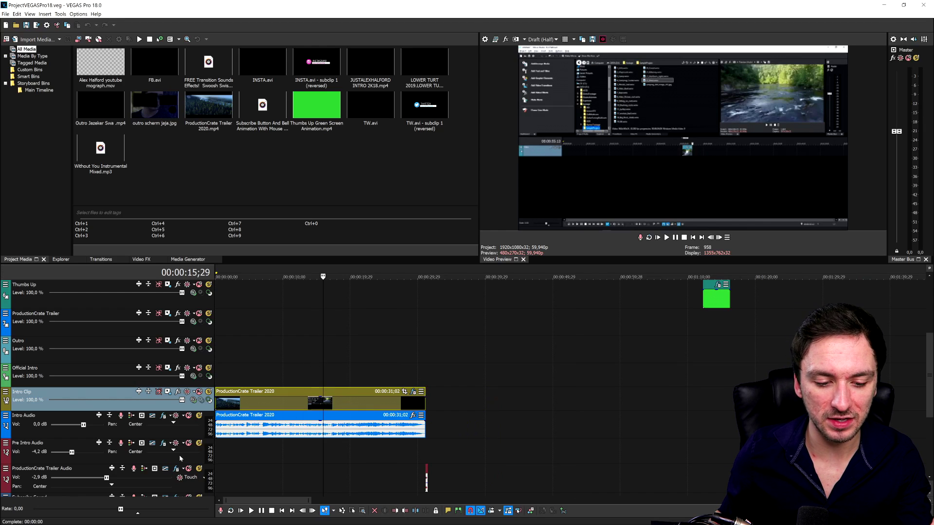
{"action": "left_click", "coordinate": [99, 460]}
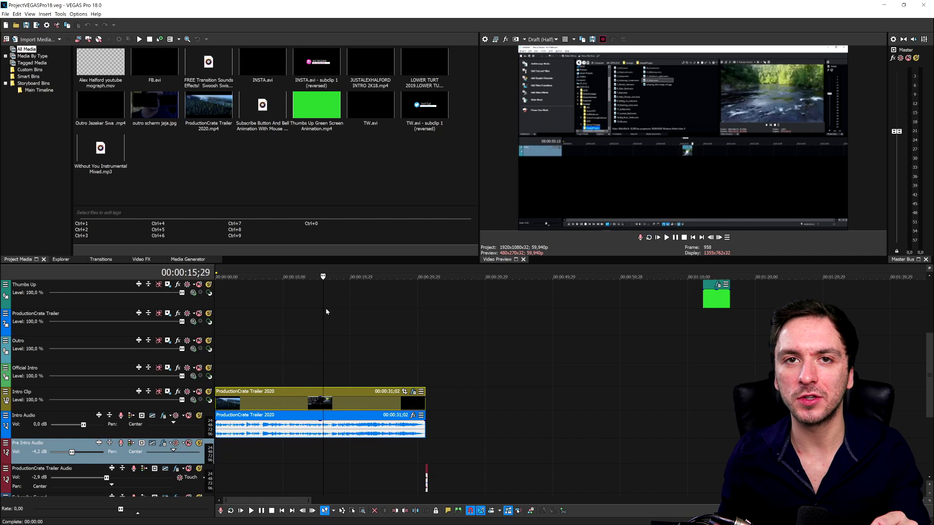
{"action": "scroll", "coordinate": [436, 323], "scroll_direction": "down", "scroll_amount": 3}
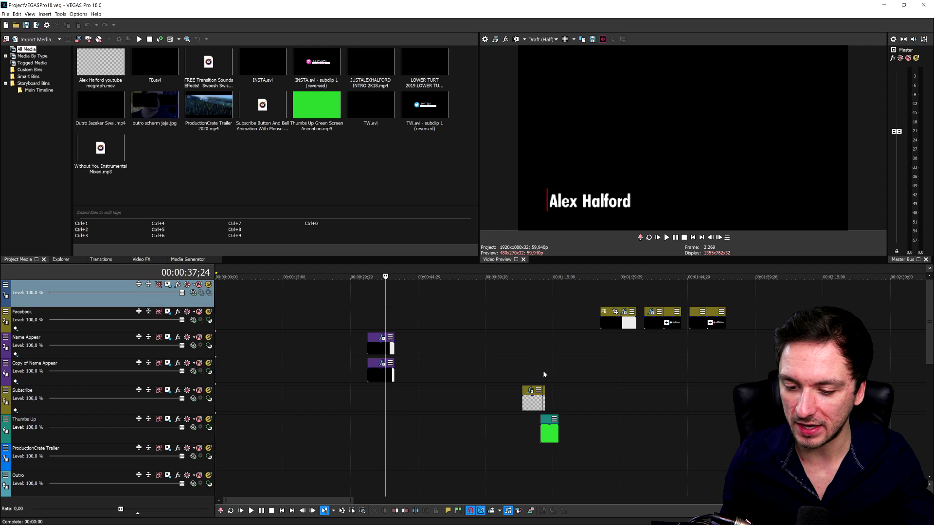
{"action": "left_click", "coordinate": [524, 370]}
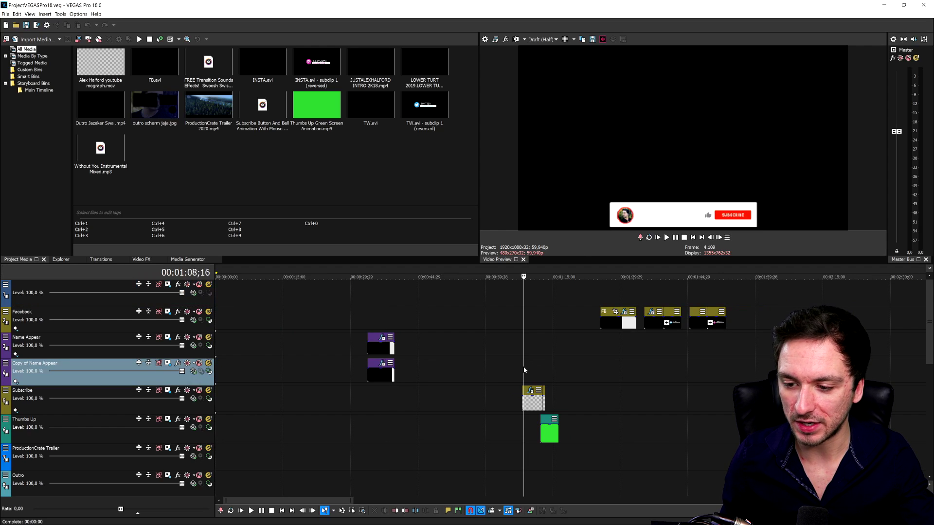
{"action": "left_click", "coordinate": [379, 315]}
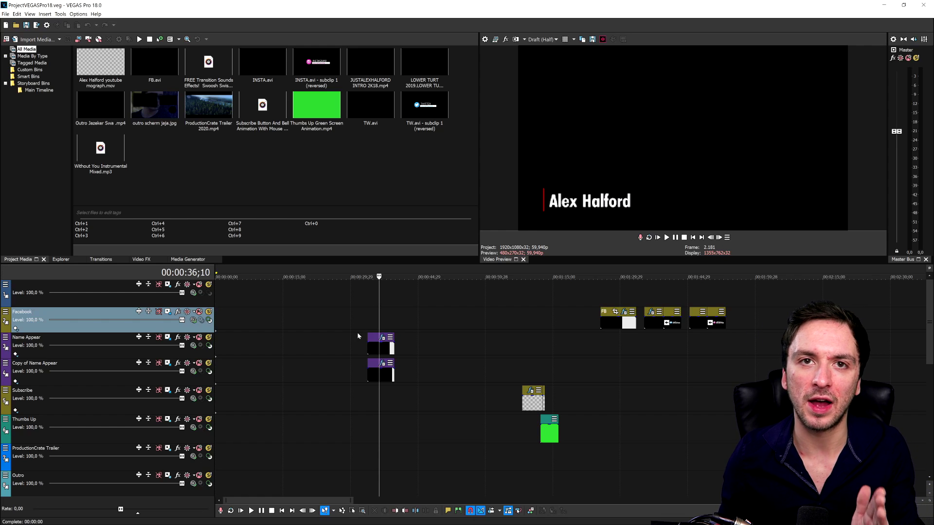
{"action": "scroll", "coordinate": [515, 331], "scroll_direction": "up", "scroll_amount": 3}
{"action": "scroll", "coordinate": [550, 323], "scroll_direction": "down", "scroll_amount": 4}
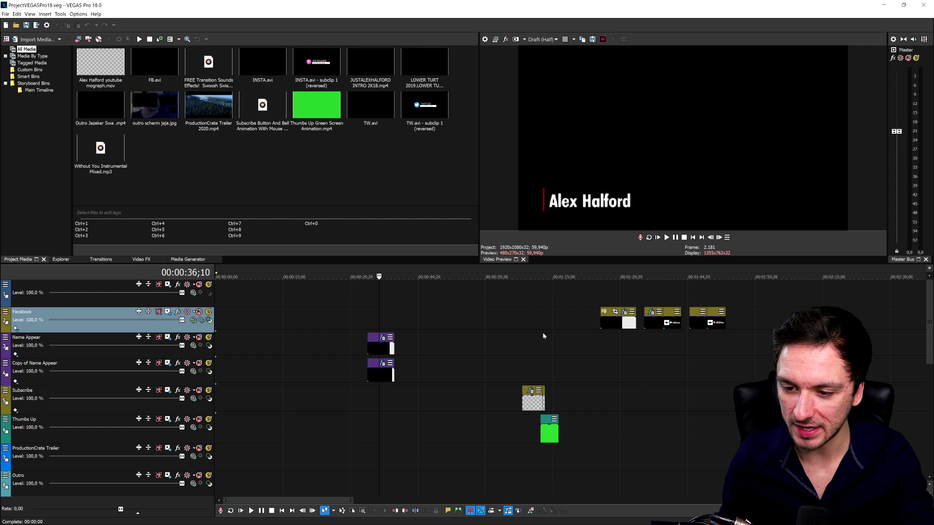
{"action": "scroll", "coordinate": [542, 332], "scroll_direction": "up", "scroll_amount": 5}
{"action": "scroll", "coordinate": [567, 330], "scroll_direction": "down", "scroll_amount": 3}
{"action": "scroll", "coordinate": [571, 328], "scroll_direction": "down", "scroll_amount": 3}
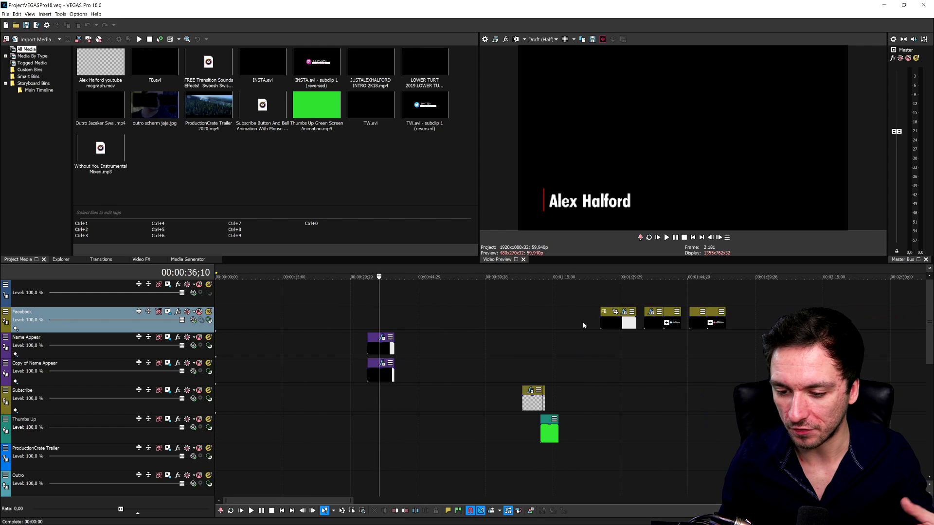
{"action": "left_click", "coordinate": [539, 350]}
{"action": "scroll", "coordinate": [543, 348], "scroll_direction": "up", "scroll_amount": 3}
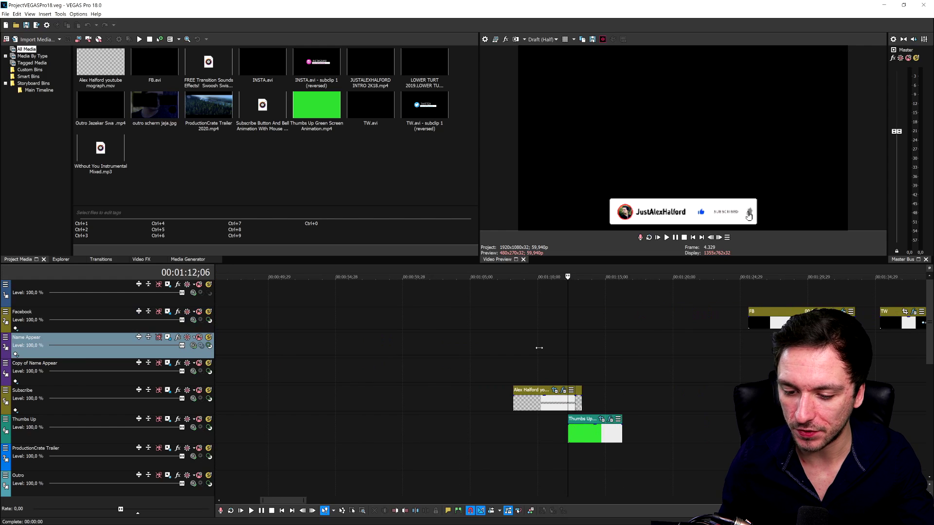
{"action": "scroll", "coordinate": [545, 345], "scroll_direction": "down", "scroll_amount": 3}
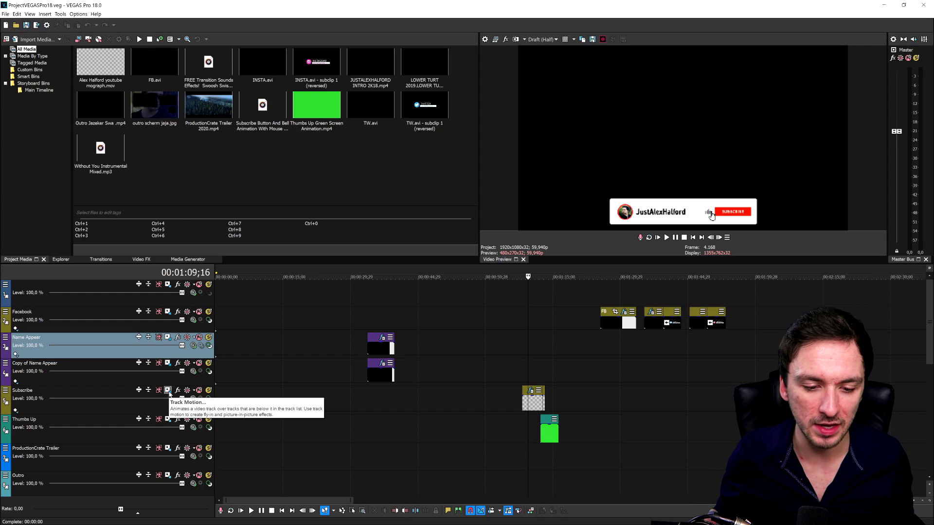
{"action": "left_click", "coordinate": [369, 315]}
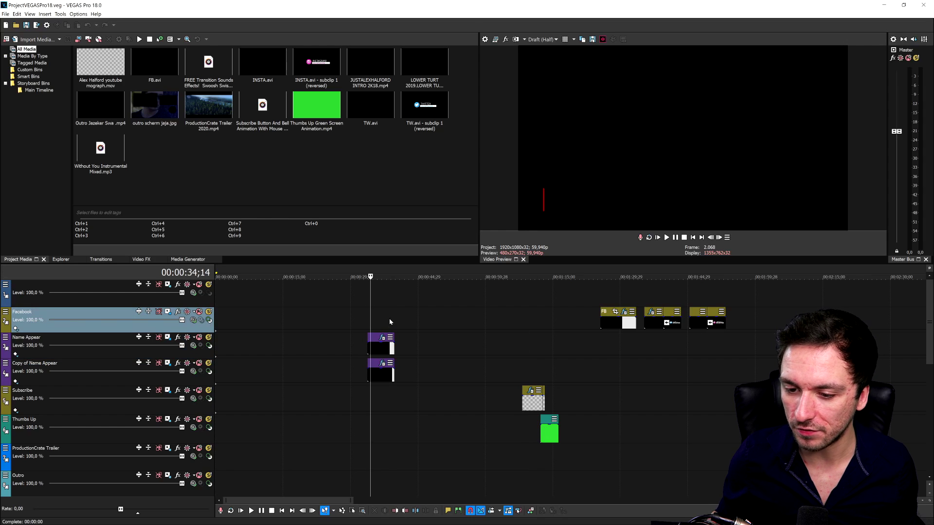
{"action": "left_click", "coordinate": [385, 314]}
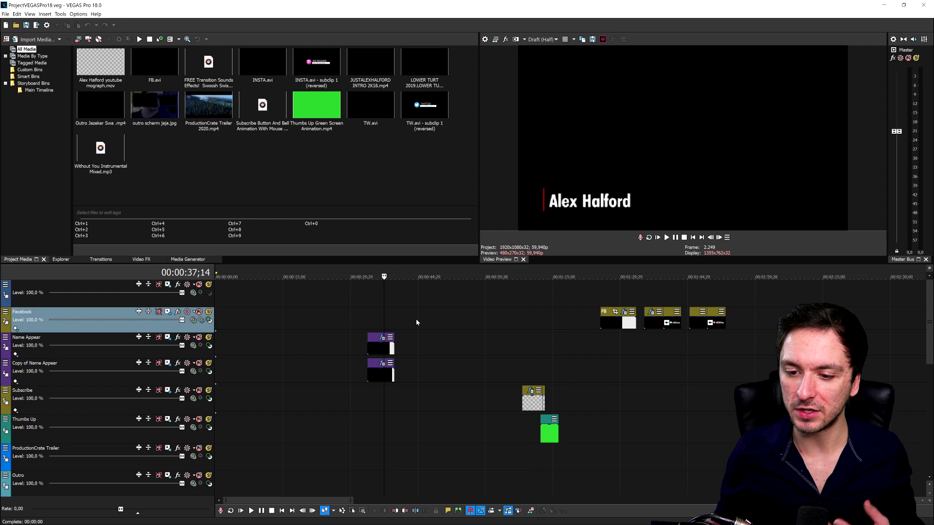
{"action": "scroll", "coordinate": [422, 315], "scroll_direction": "down", "scroll_amount": 2}
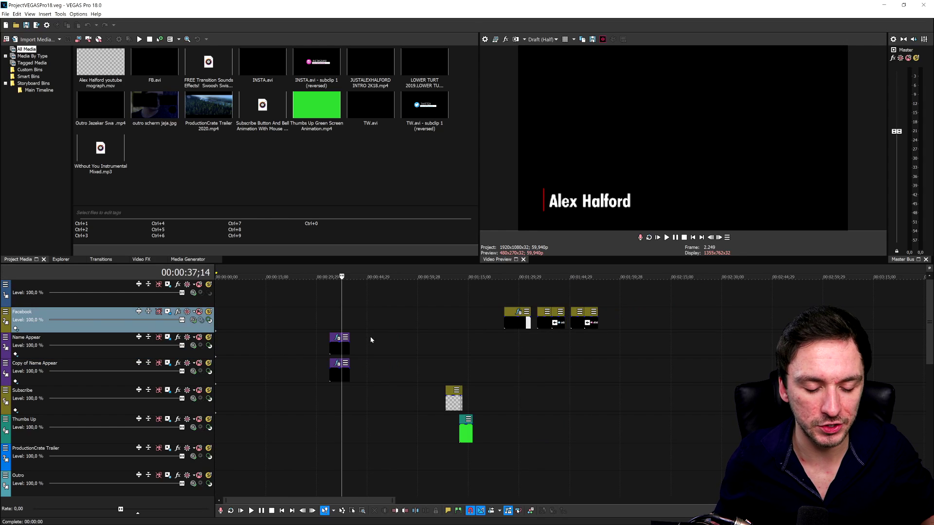
{"action": "scroll", "coordinate": [264, 309], "scroll_direction": "down", "scroll_amount": 4}
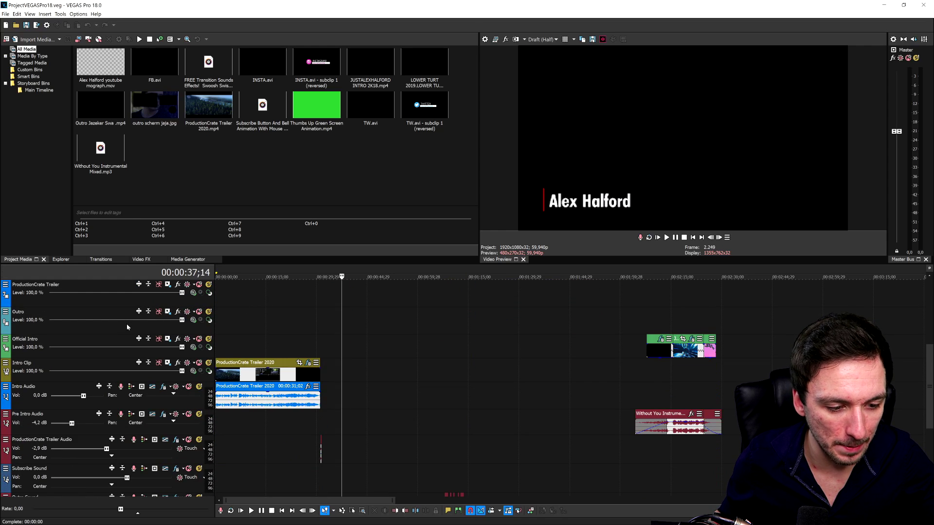
{"action": "scroll", "coordinate": [281, 321], "scroll_direction": "down", "scroll_amount": 2}
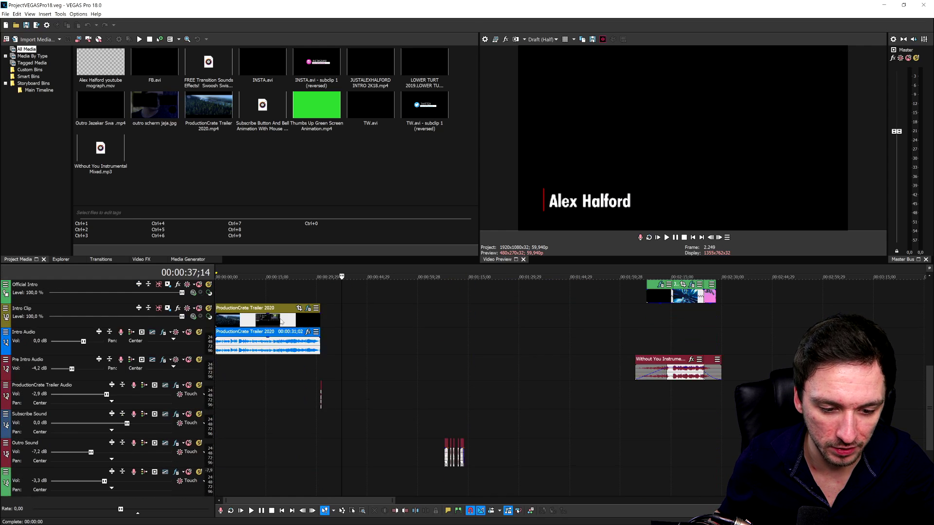
{"action": "left_click", "coordinate": [245, 350]}
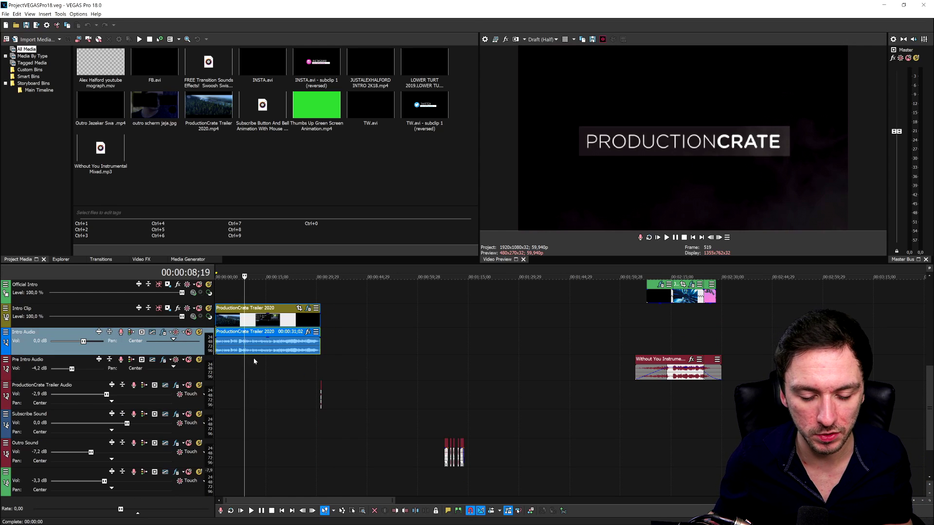
{"action": "scroll", "coordinate": [254, 361], "scroll_direction": "up", "scroll_amount": 2}
{"action": "scroll", "coordinate": [357, 367], "scroll_direction": "down", "scroll_amount": 2}
{"action": "scroll", "coordinate": [342, 361], "scroll_direction": "up", "scroll_amount": 2}
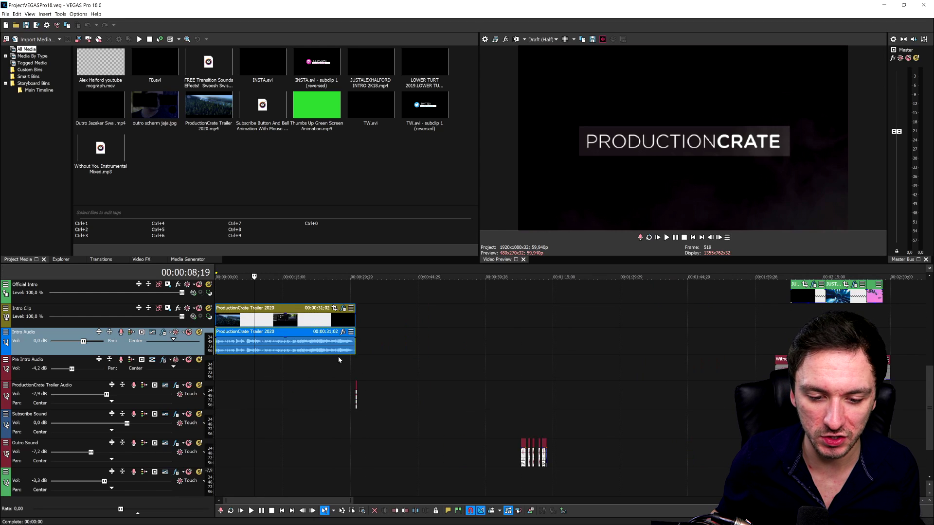
{"action": "scroll", "coordinate": [341, 363], "scroll_direction": "down", "scroll_amount": 2}
{"action": "left_click", "coordinate": [250, 349]}
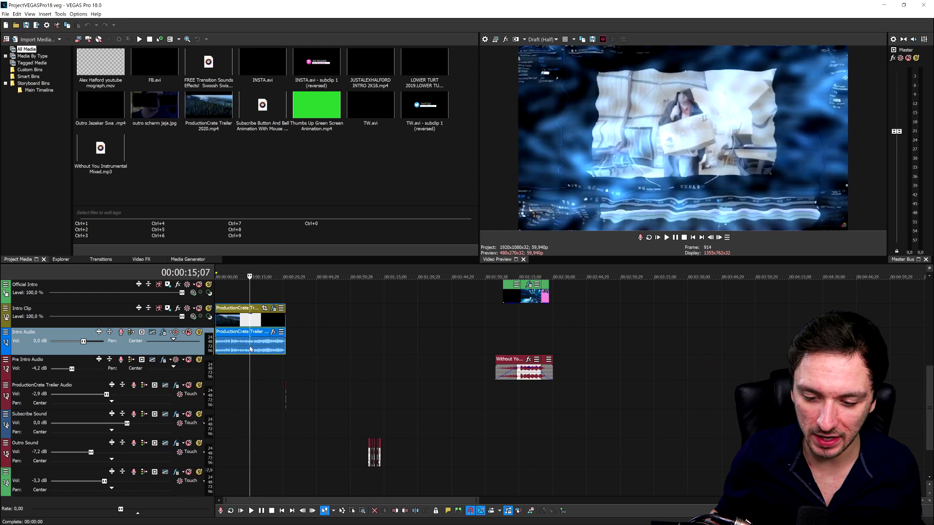
{"action": "left_click", "coordinate": [527, 380]}
{"action": "left_click", "coordinate": [282, 370]}
{"action": "scroll", "coordinate": [550, 396], "scroll_direction": "up", "scroll_amount": 4}
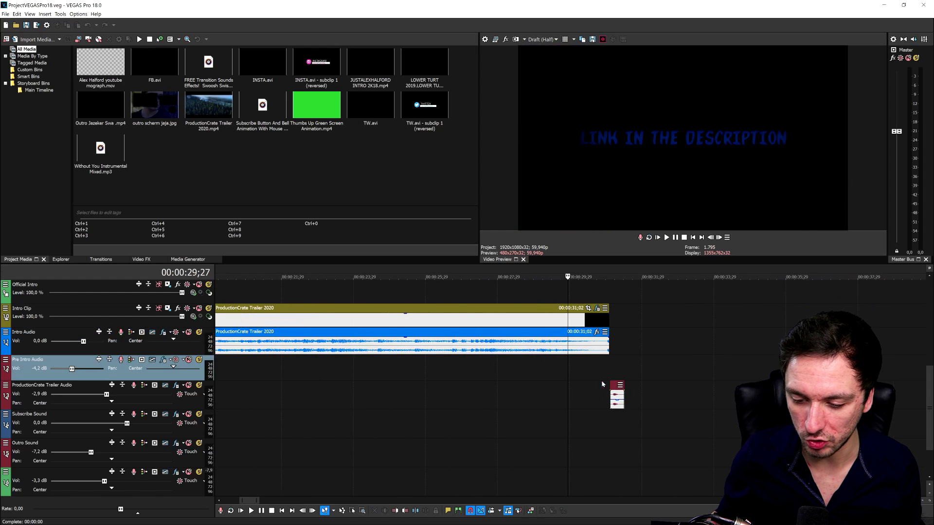
{"action": "scroll", "coordinate": [599, 368], "scroll_direction": "down", "scroll_amount": 2}
{"action": "scroll", "coordinate": [514, 384], "scroll_direction": "down", "scroll_amount": 2}
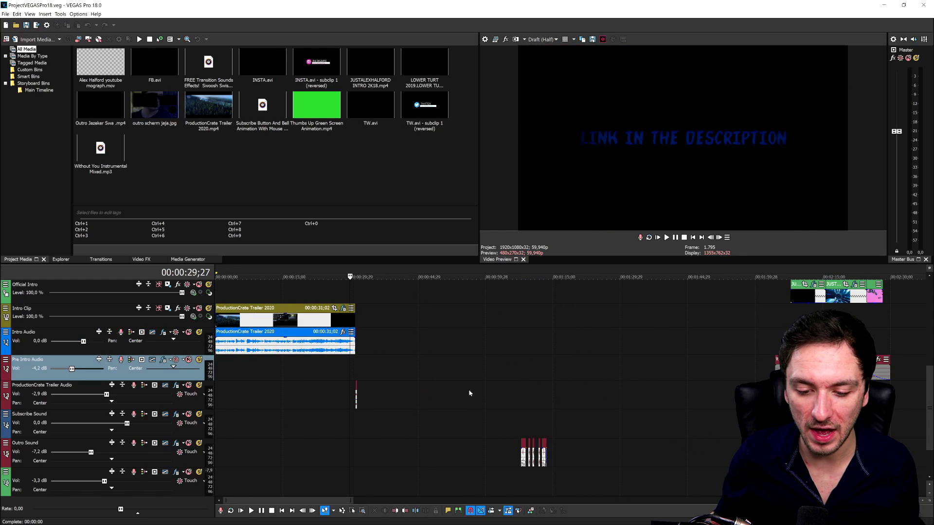
{"action": "left_click", "coordinate": [525, 408]}
{"action": "scroll", "coordinate": [525, 408], "scroll_direction": "up", "scroll_amount": 3}
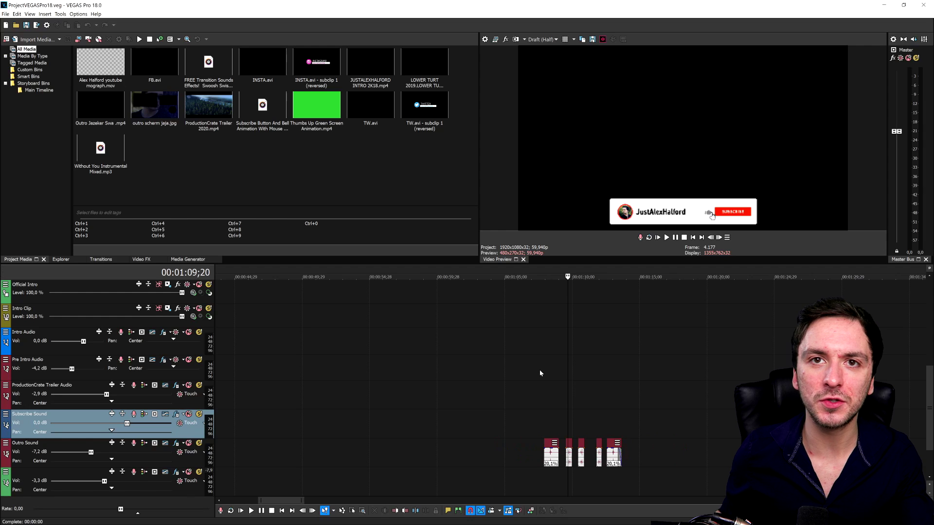
{"action": "scroll", "coordinate": [540, 361], "scroll_direction": "down", "scroll_amount": 4}
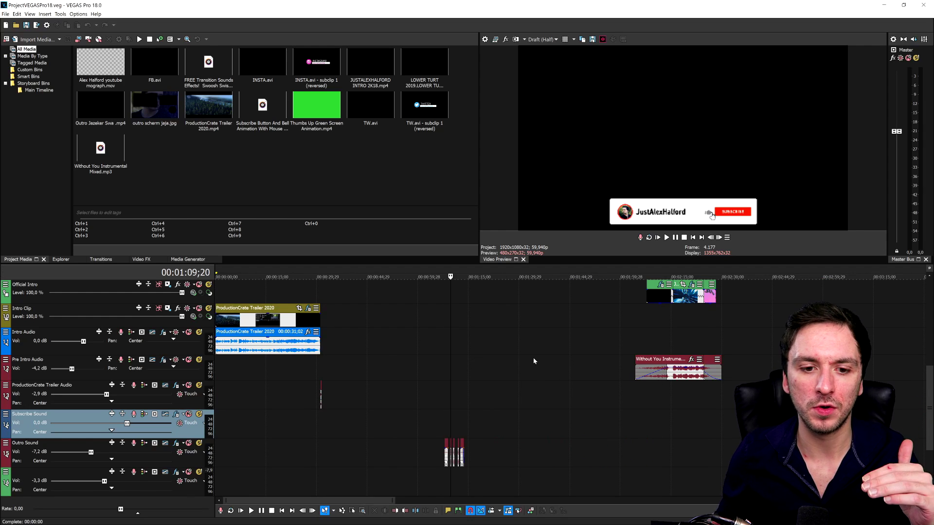
{"action": "left_click", "coordinate": [156, 351]}
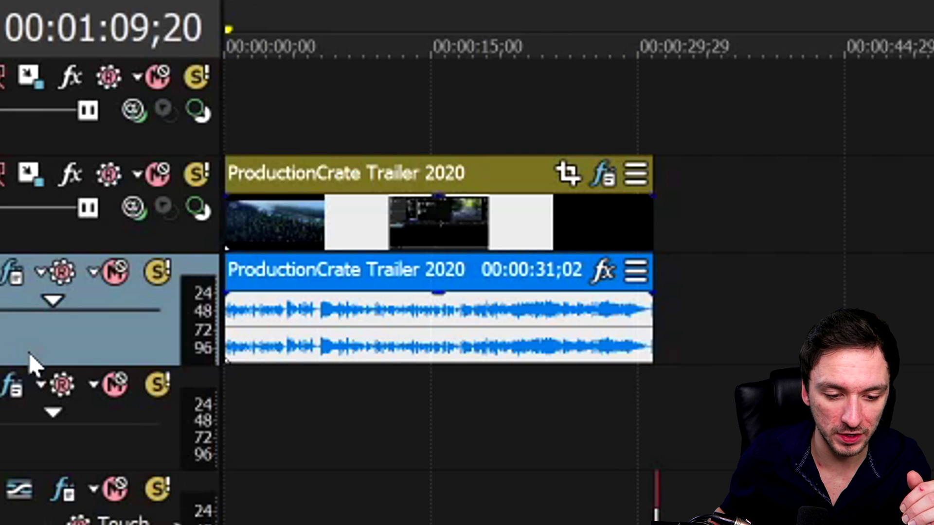
{"action": "left_click_drag", "start_coordinate": [30, 362], "coordinate": [31, 168]}
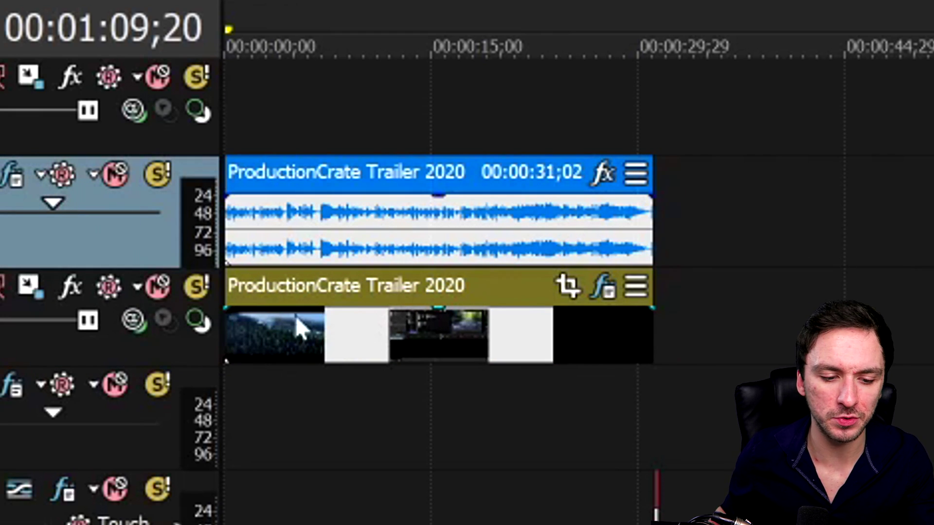
{"action": "left_click_drag", "start_coordinate": [42, 266], "coordinate": [302, 146]}
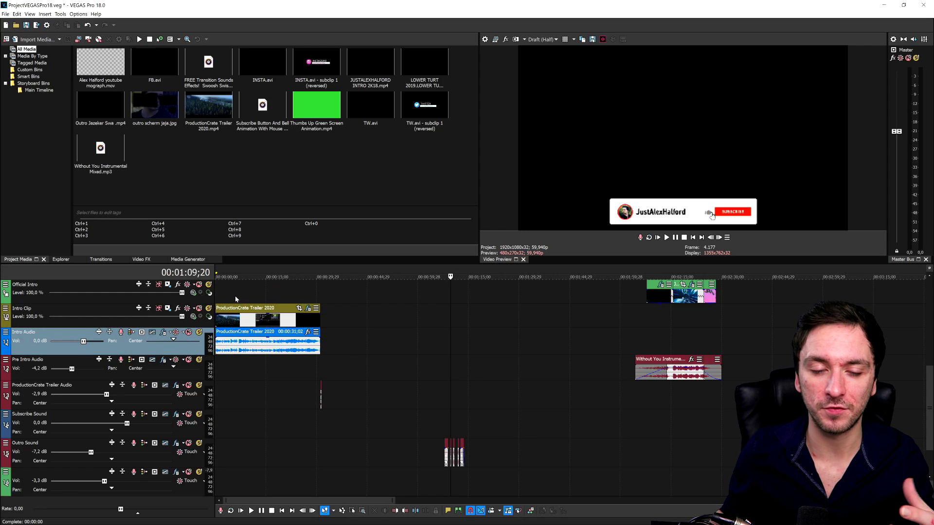
{"action": "left_click", "coordinate": [235, 320]}
{"action": "scroll", "coordinate": [235, 320], "scroll_direction": "up", "scroll_amount": 3}
{"action": "scroll", "coordinate": [314, 350], "scroll_direction": "down", "scroll_amount": 3}
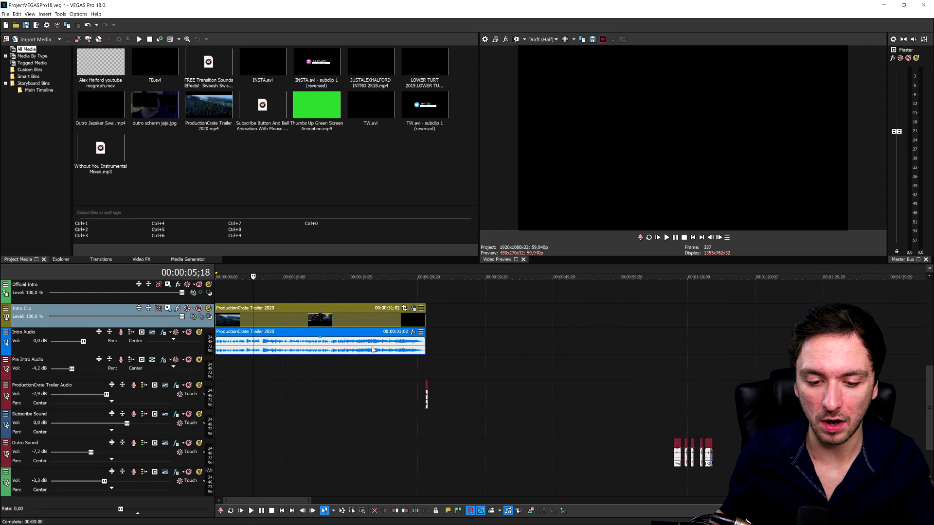
{"action": "scroll", "coordinate": [275, 382], "scroll_direction": "down", "scroll_amount": 1}
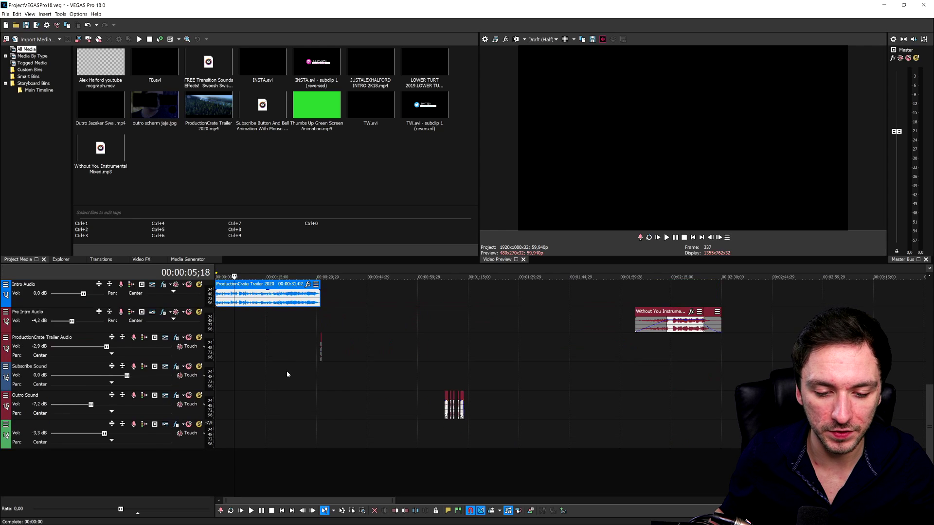
{"action": "scroll", "coordinate": [287, 372], "scroll_direction": "up", "scroll_amount": 8}
{"action": "scroll", "coordinate": [292, 368], "scroll_direction": "down", "scroll_amount": 3}
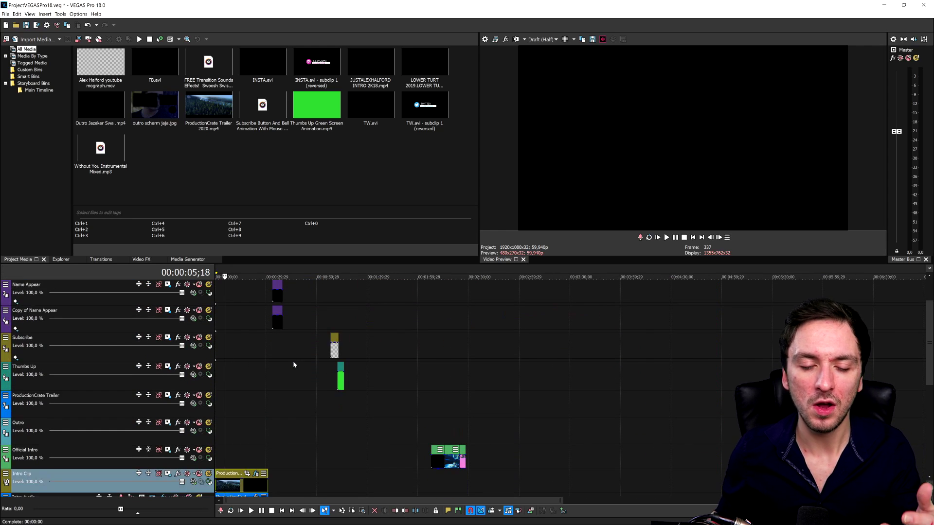
{"action": "scroll", "coordinate": [334, 357], "scroll_direction": "up", "scroll_amount": 3}
{"action": "scroll", "coordinate": [341, 354], "scroll_direction": "down", "scroll_amount": 1}
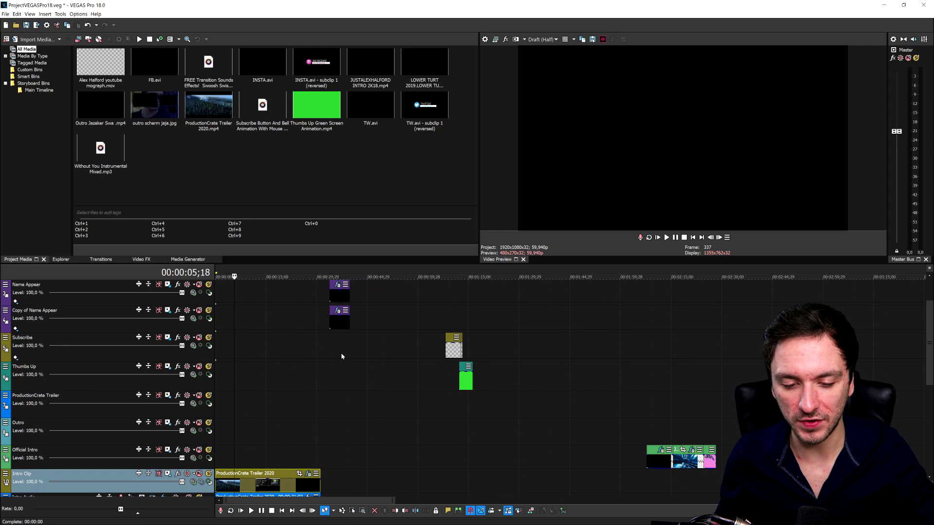
{"action": "scroll", "coordinate": [351, 343], "scroll_direction": "down", "scroll_amount": 3}
{"action": "scroll", "coordinate": [352, 347], "scroll_direction": "down", "scroll_amount": 3}
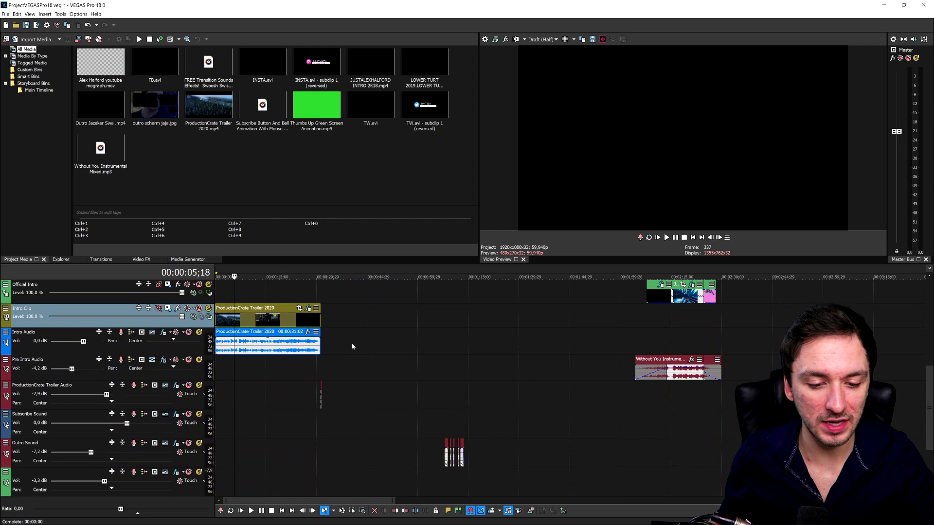
{"action": "left_click", "coordinate": [254, 276]}
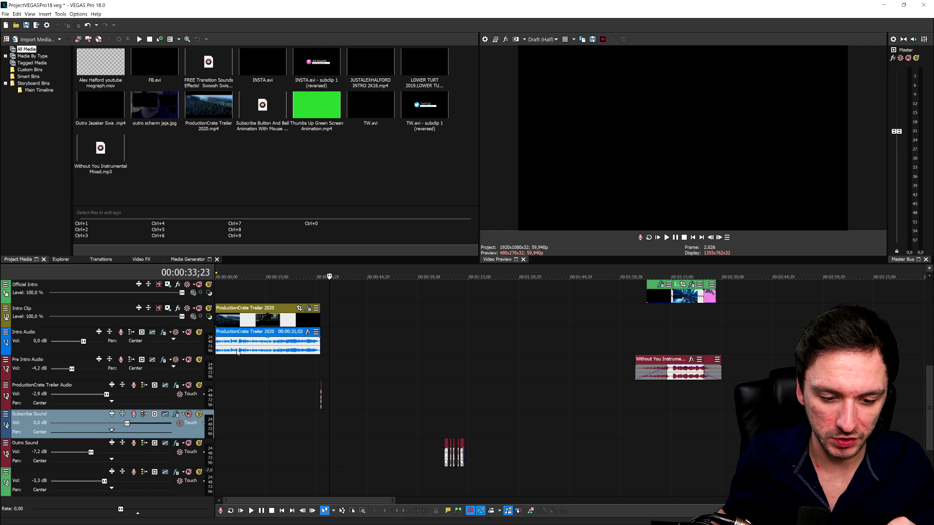
{"action": "left_click", "coordinate": [237, 352]}
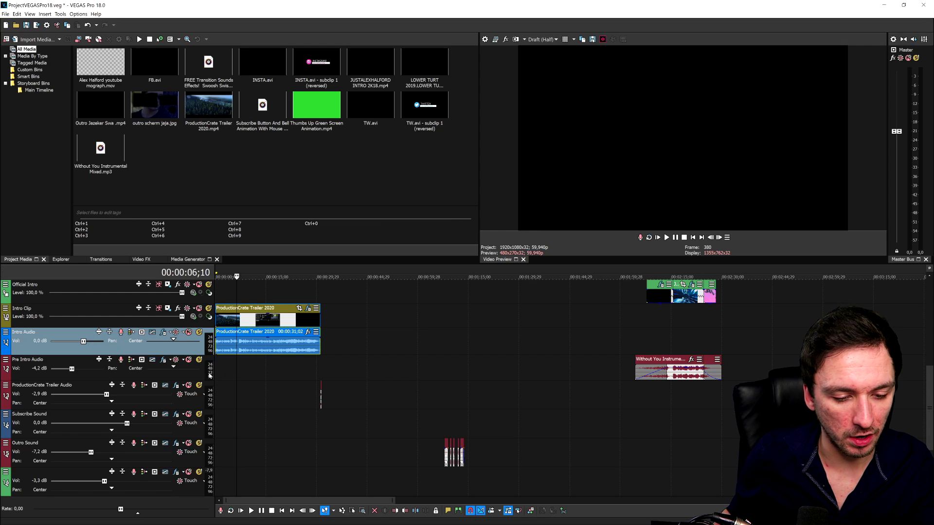
{"action": "left_click", "coordinate": [683, 377]}
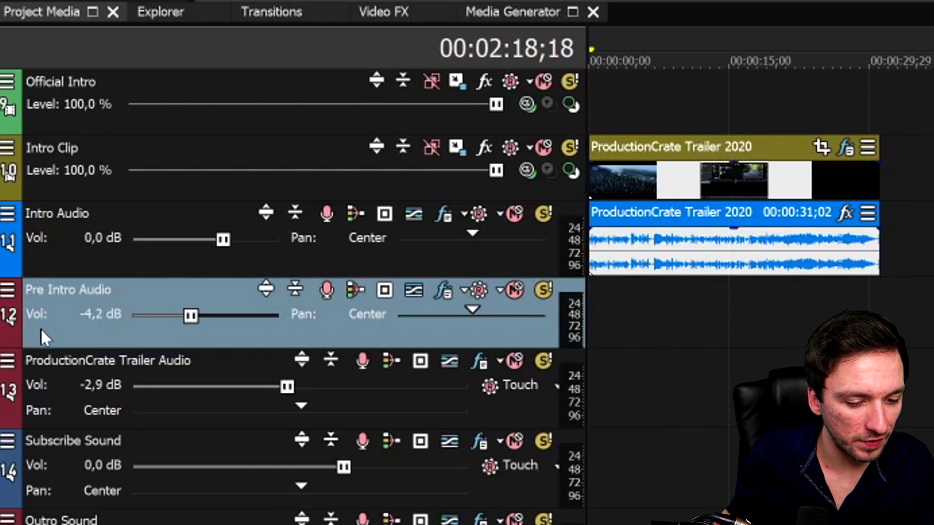
Step: Colour the Pre Intro Audio, ProductionCrate Trailer Audio, Subscribe Sound and Outro Sound tracks blue
{"action": "right_click", "coordinate": [9, 339]}
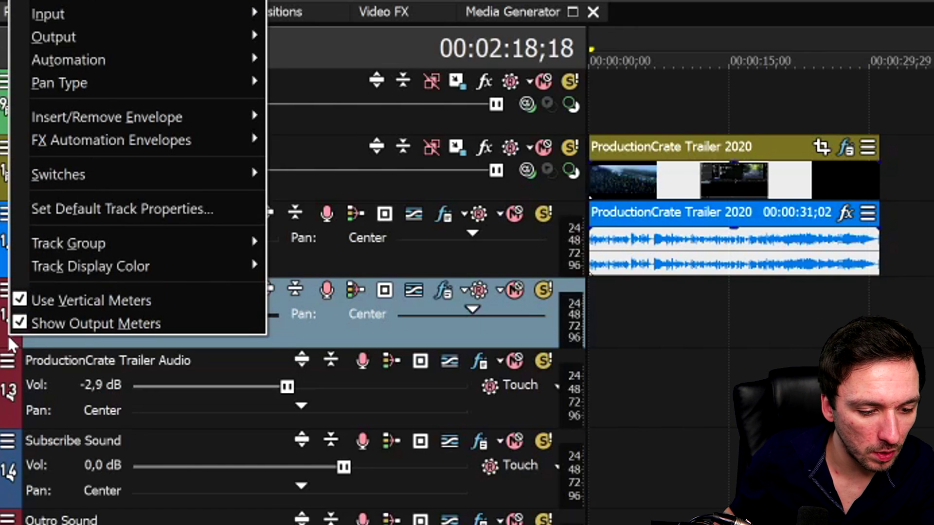
{"action": "mouse_move", "coordinate": [142, 267]}
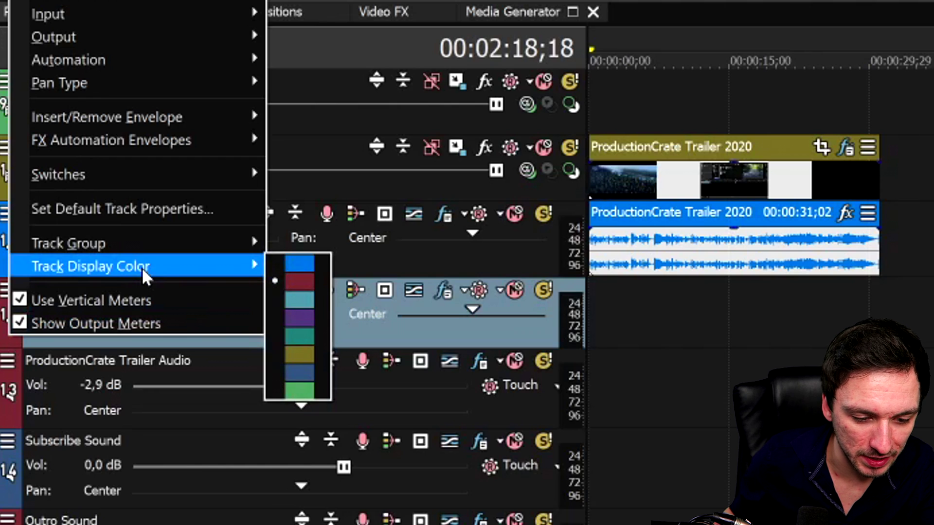
{"action": "left_click", "coordinate": [286, 261]}
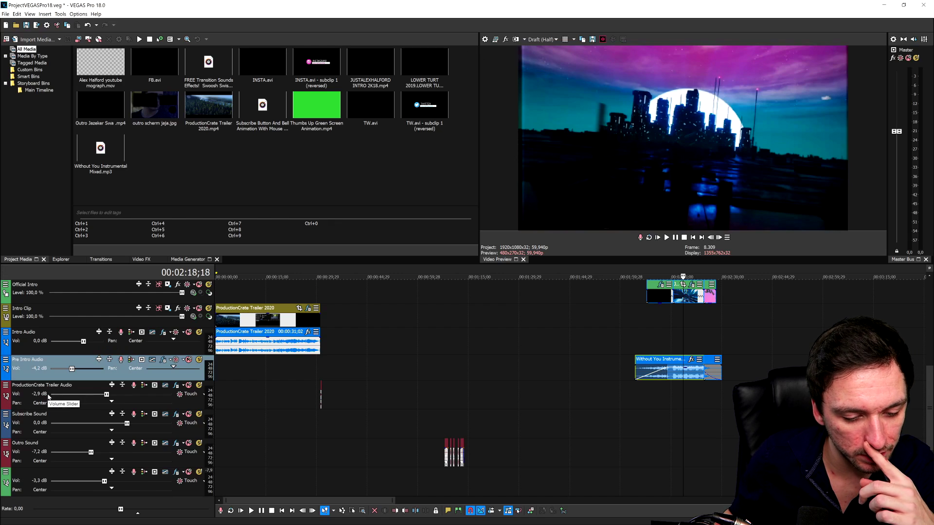
{"action": "right_click", "coordinate": [9, 408]}
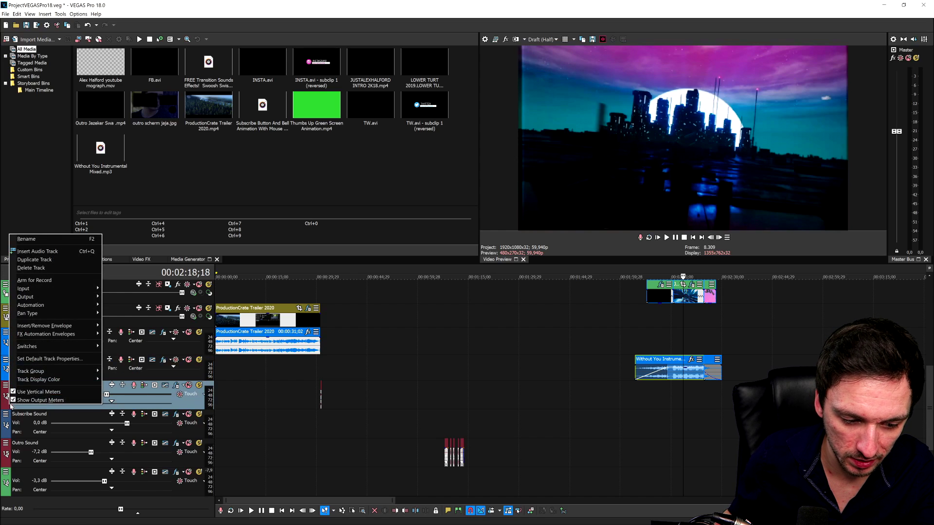
{"action": "mouse_move", "coordinate": [73, 383]}
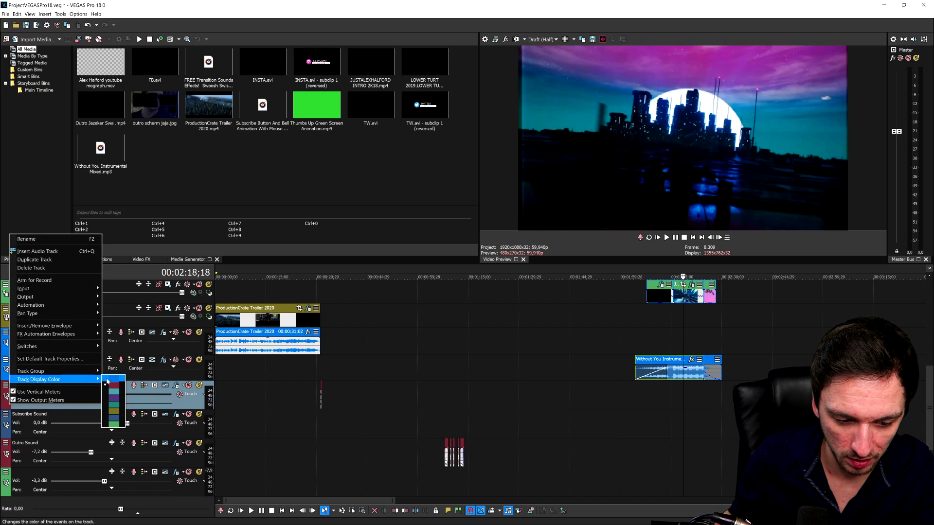
{"action": "left_click", "coordinate": [108, 383]}
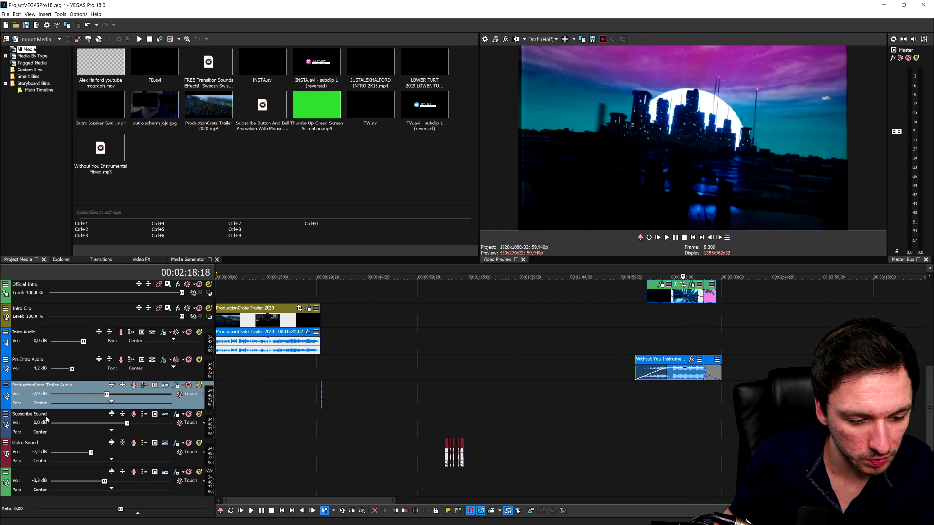
{"action": "right_click", "coordinate": [8, 438]}
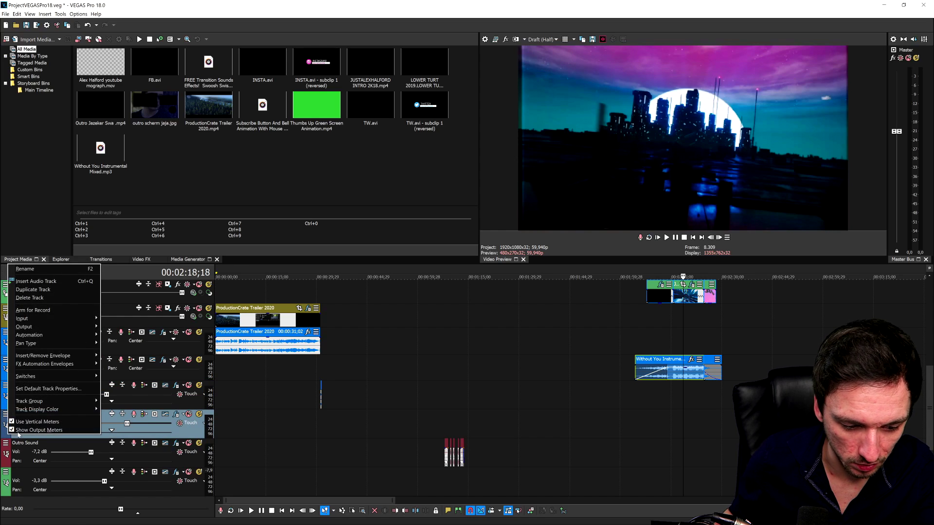
{"action": "mouse_move", "coordinate": [73, 411]}
{"action": "left_click", "coordinate": [112, 409]}
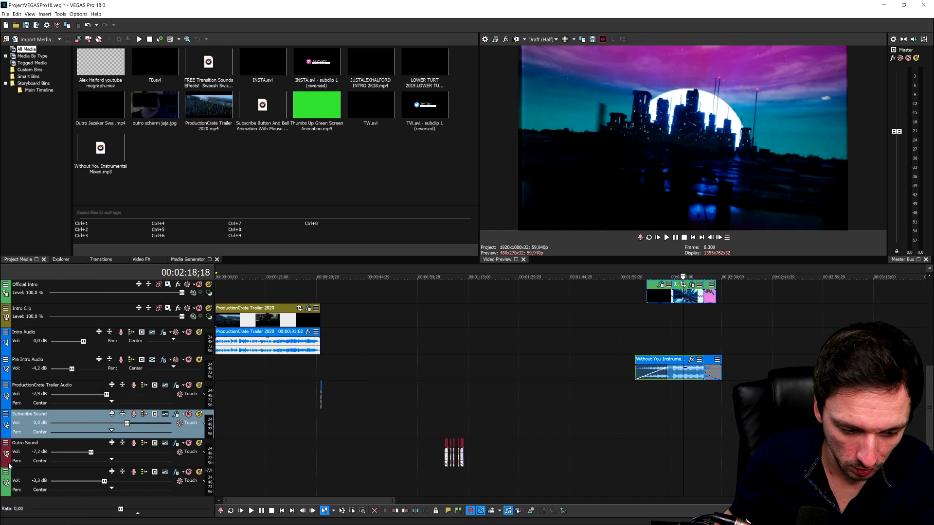
{"action": "right_click", "coordinate": [8, 466]}
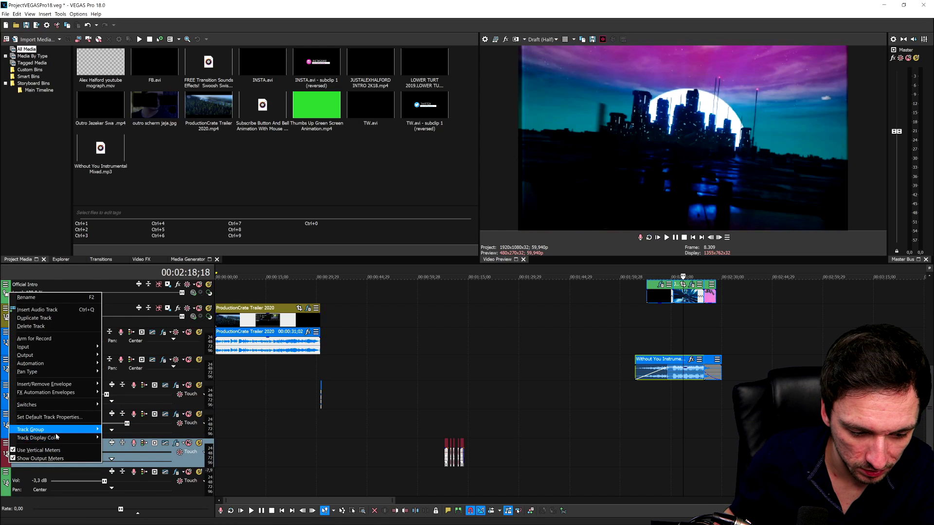
{"action": "mouse_move", "coordinate": [76, 438]}
{"action": "left_click", "coordinate": [113, 438]}
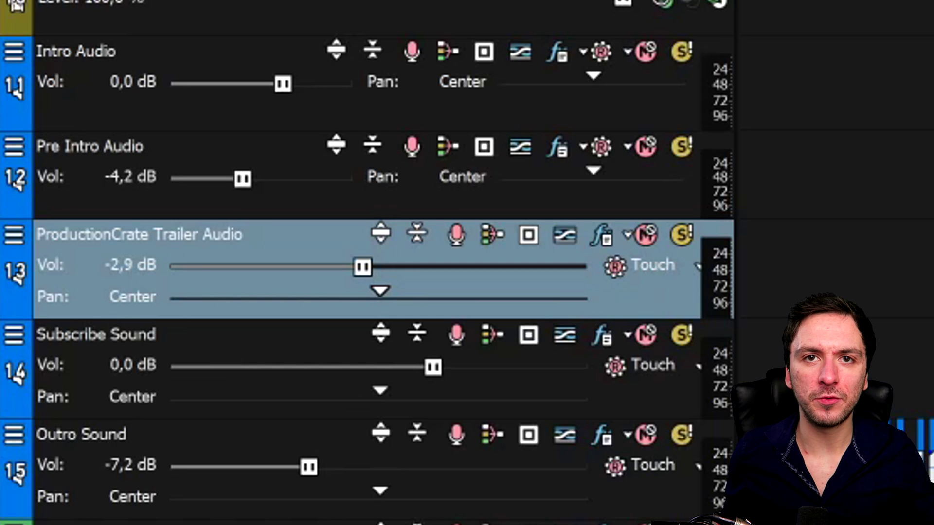
Step: Select the Outro Sound, Subscribe Sound, Pre Intro Audio and Intro Audio tracks in turn
{"action": "left_click", "coordinate": [261, 428]}
{"action": "left_click", "coordinate": [246, 365]}
{"action": "left_click", "coordinate": [145, 146]}
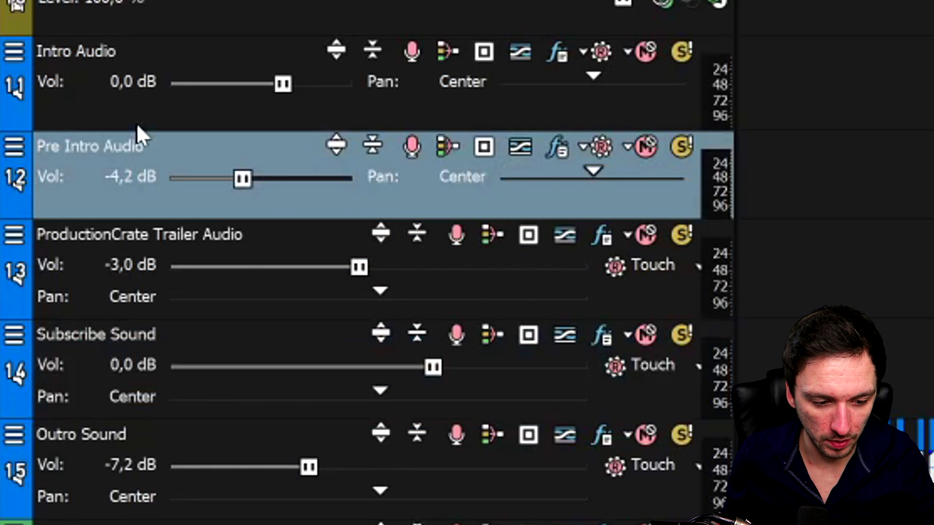
{"action": "left_click", "coordinate": [128, 76]}
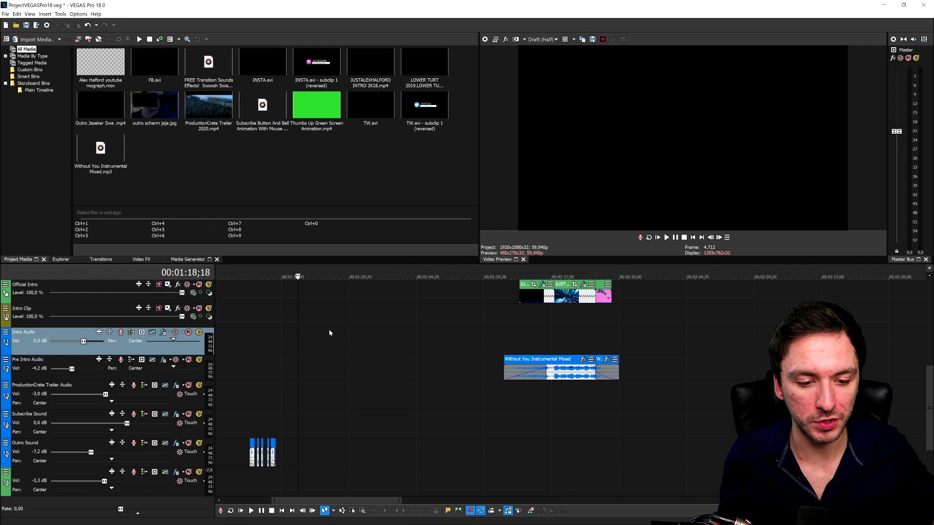
{"action": "scroll", "coordinate": [329, 329], "scroll_direction": "down", "scroll_amount": 3}
{"action": "scroll", "coordinate": [352, 314], "scroll_direction": "up", "scroll_amount": 1}
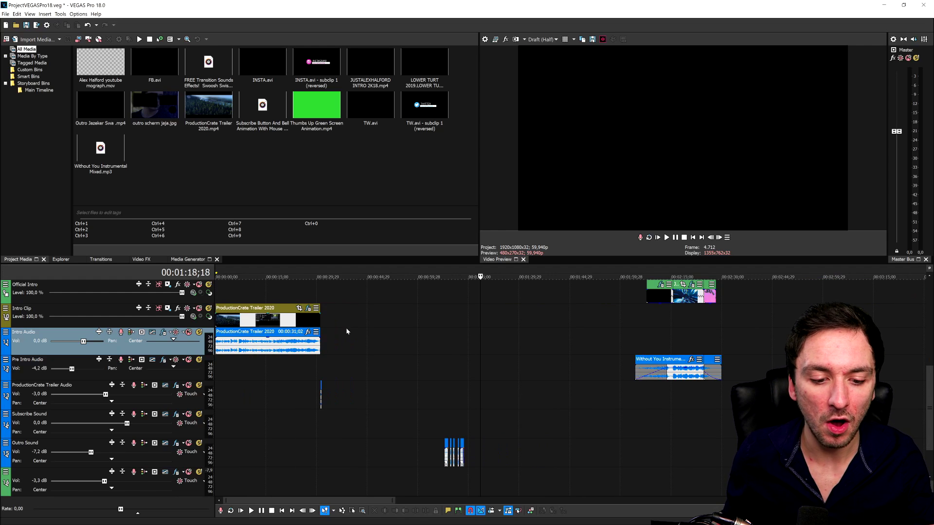
Step: Give the Intro Clip track the olive track colour
{"action": "left_click", "coordinate": [266, 322]}
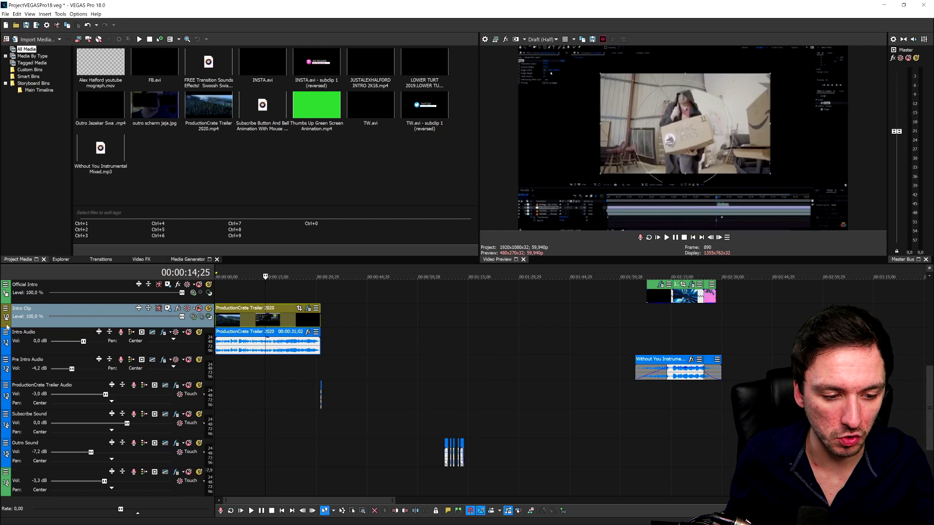
{"action": "right_click", "coordinate": [5, 306]}
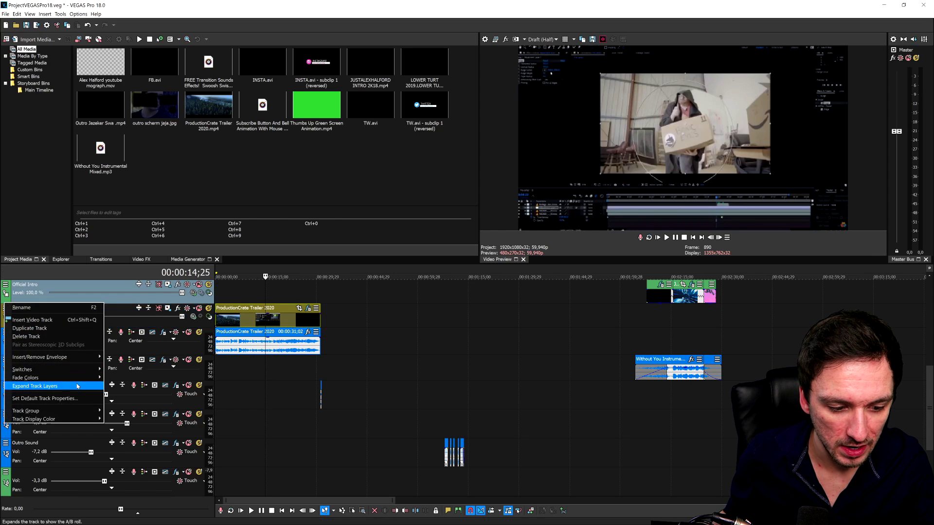
{"action": "mouse_move", "coordinate": [67, 419]}
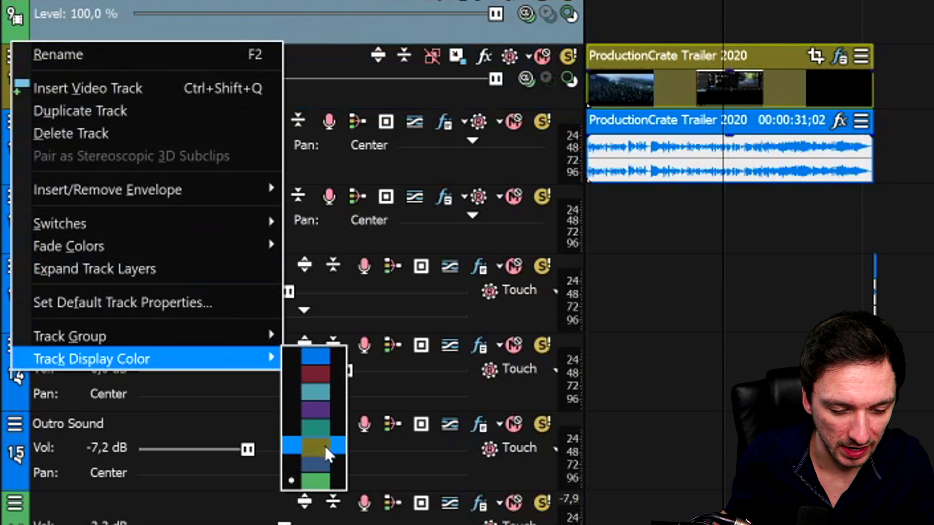
{"action": "left_click", "coordinate": [117, 451]}
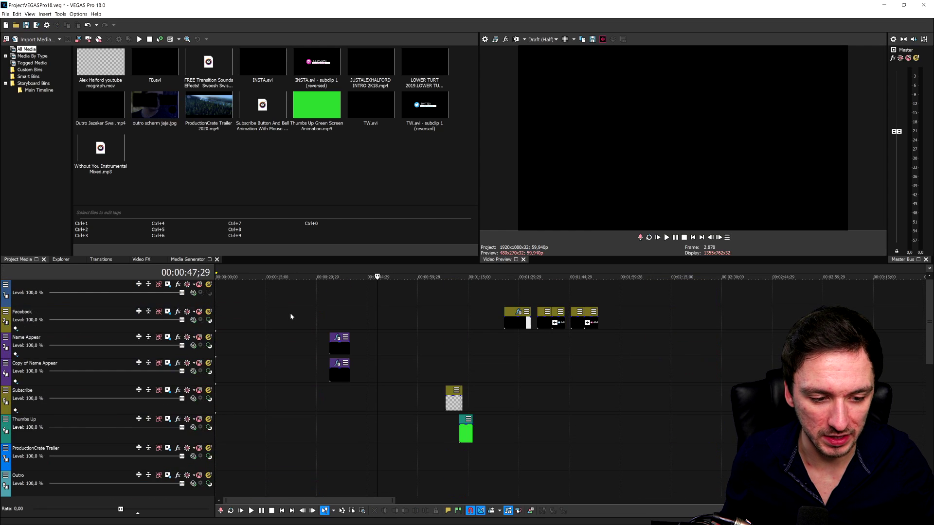
Step: Zoom the timeline out and select the ProductionCrate Trailer and Outro tracks
{"action": "scroll", "coordinate": [279, 329], "scroll_direction": "down", "scroll_amount": 5}
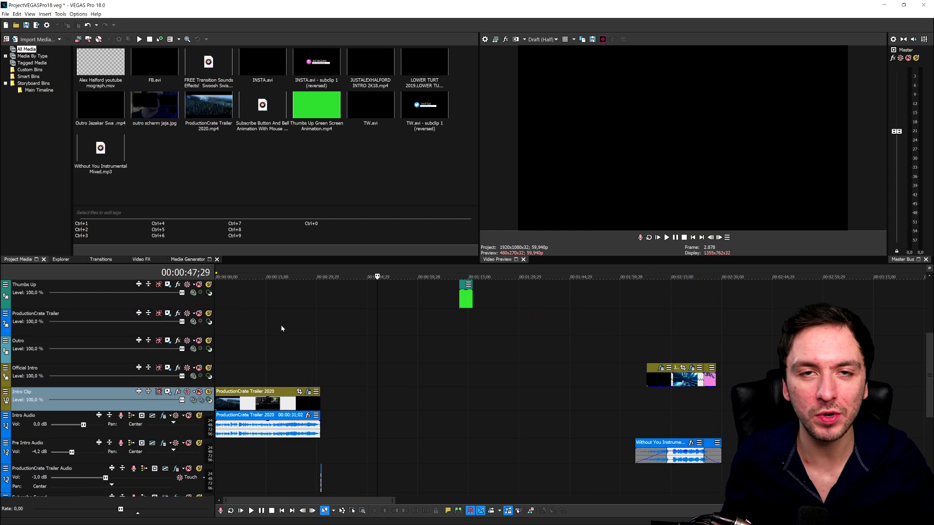
{"action": "scroll", "coordinate": [345, 323], "scroll_direction": "down", "scroll_amount": 1}
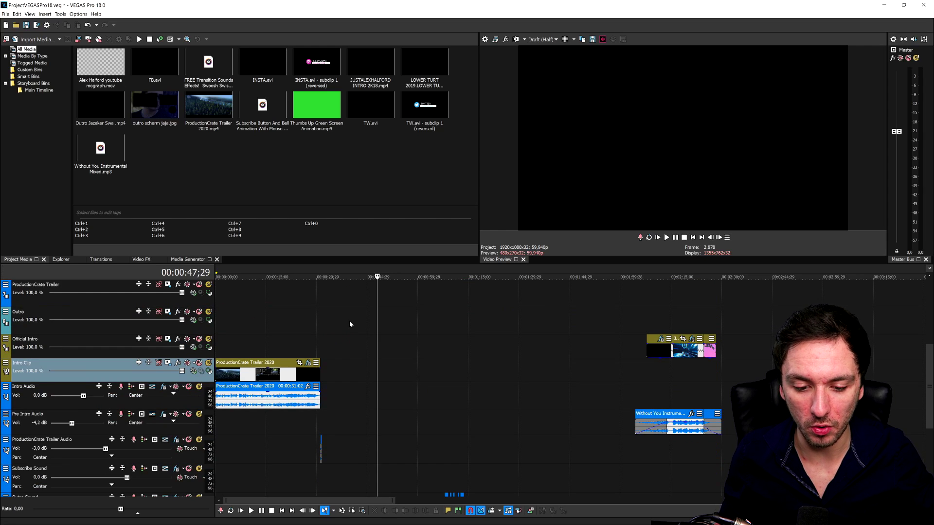
{"action": "scroll", "coordinate": [343, 323], "scroll_direction": "down", "scroll_amount": 2}
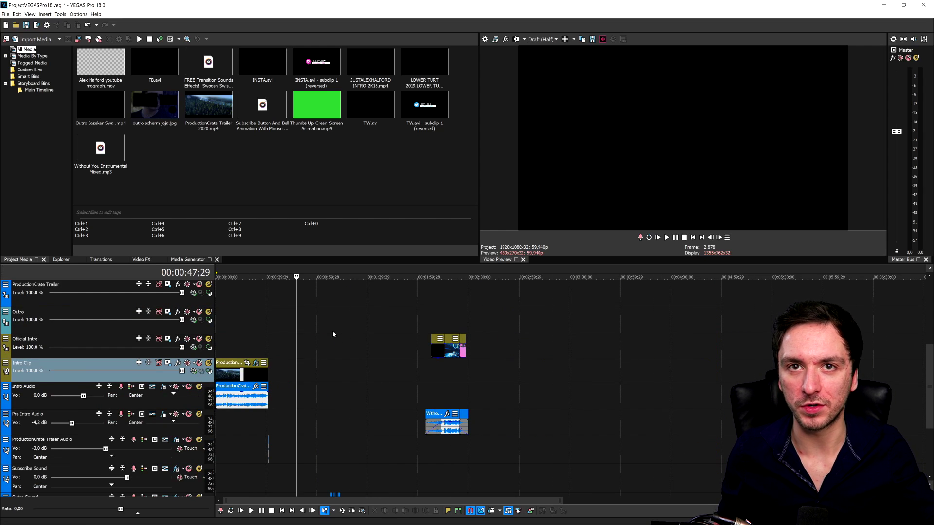
{"action": "left_click", "coordinate": [314, 294]}
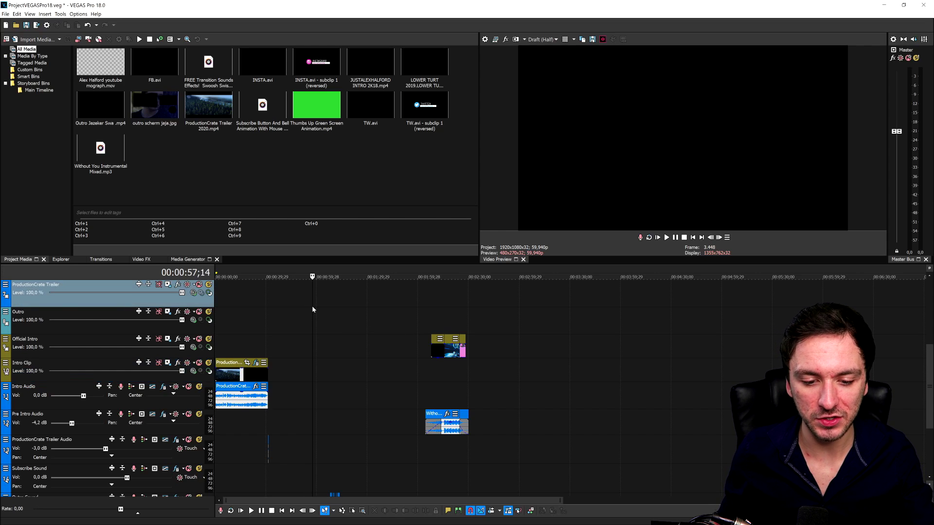
{"action": "left_click", "coordinate": [259, 317]}
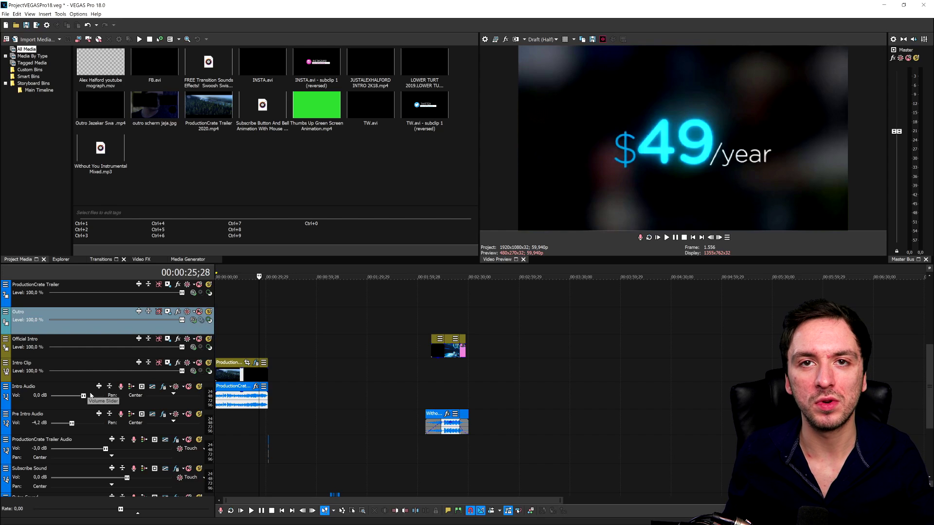
Step: Show the Video FX list with effects like 360 Stabilization and Add Noise
{"action": "scroll", "coordinate": [314, 295], "scroll_direction": "up", "scroll_amount": 2}
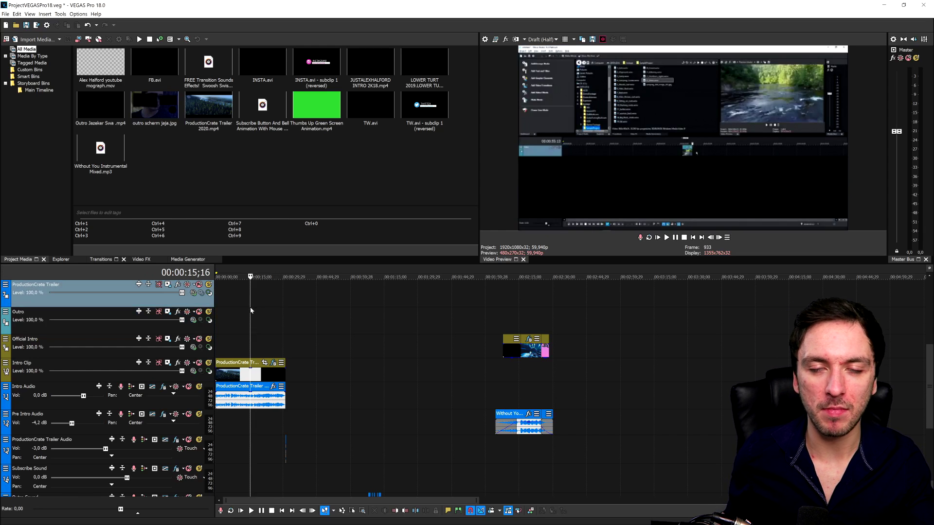
{"action": "scroll", "coordinate": [250, 307], "scroll_direction": "up", "scroll_amount": 3}
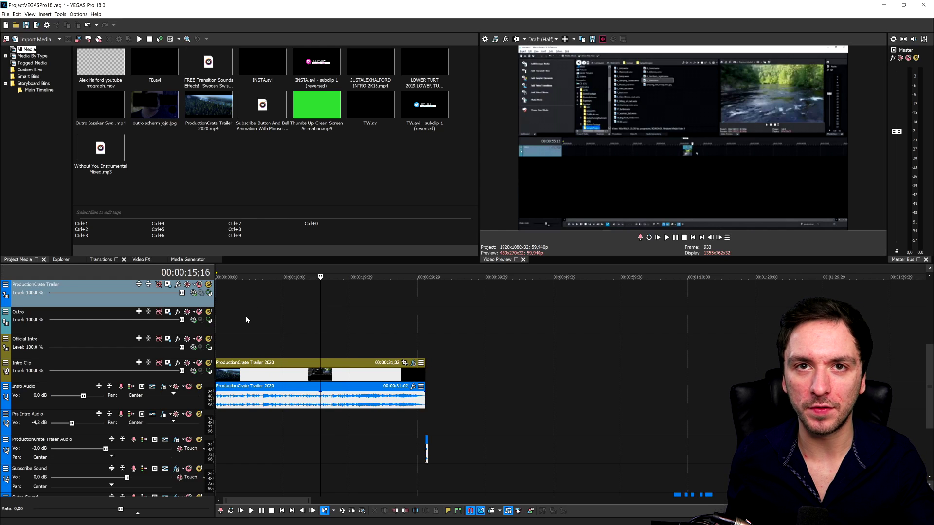
{"action": "scroll", "coordinate": [250, 285], "scroll_direction": "down", "scroll_amount": 2}
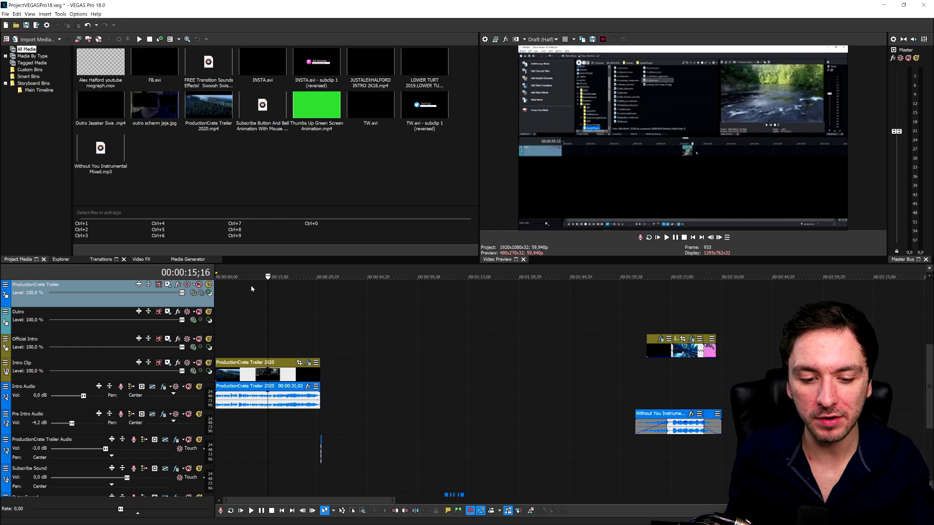
{"action": "scroll", "coordinate": [250, 285], "scroll_direction": "up", "scroll_amount": 1}
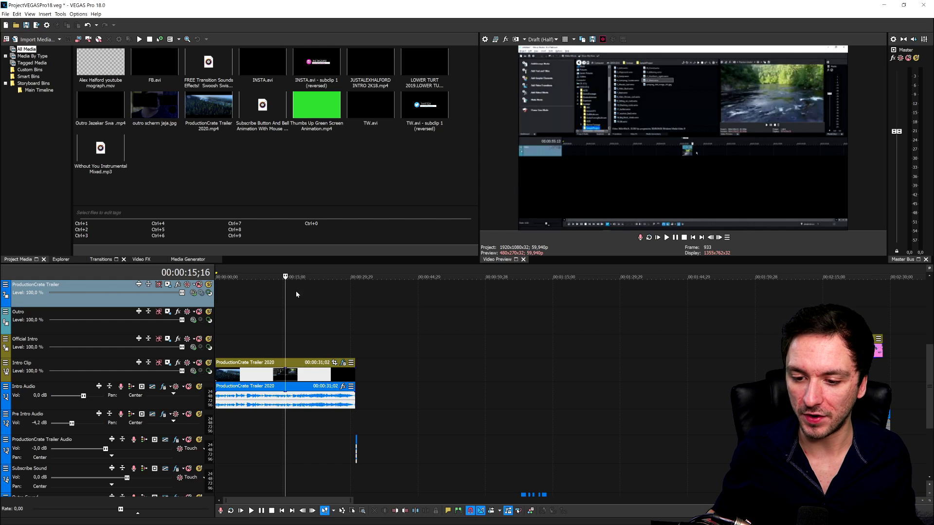
{"action": "scroll", "coordinate": [506, 325], "scroll_direction": "down", "scroll_amount": 1}
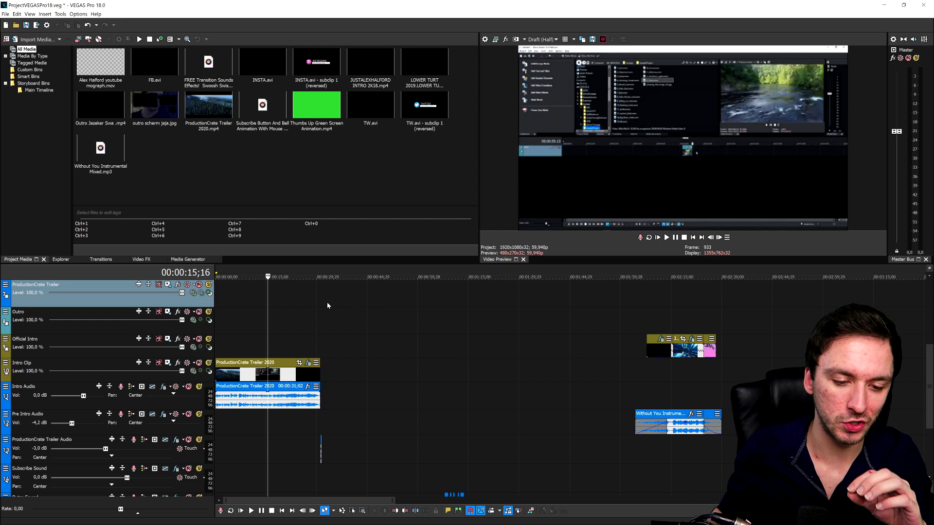
{"action": "left_click", "coordinate": [141, 259]}
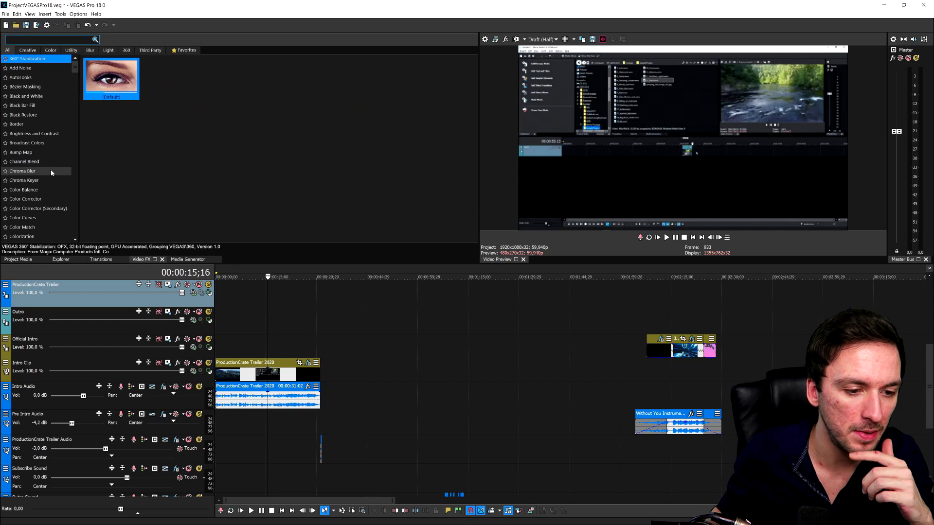
Step: Display the LUT Filter presets and choose preset 8
{"action": "scroll", "coordinate": [53, 173], "scroll_direction": "down", "scroll_amount": 8}
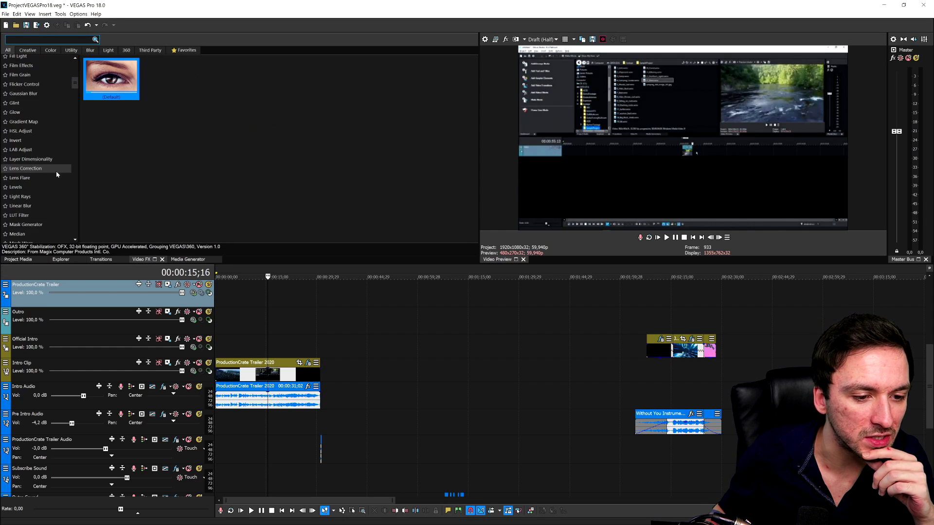
{"action": "scroll", "coordinate": [57, 174], "scroll_direction": "down", "scroll_amount": 2}
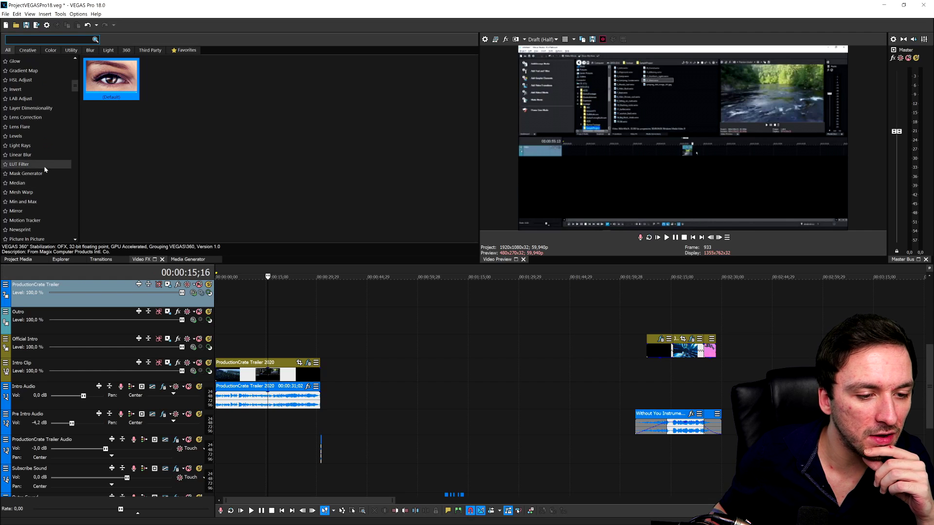
{"action": "left_click", "coordinate": [44, 165]}
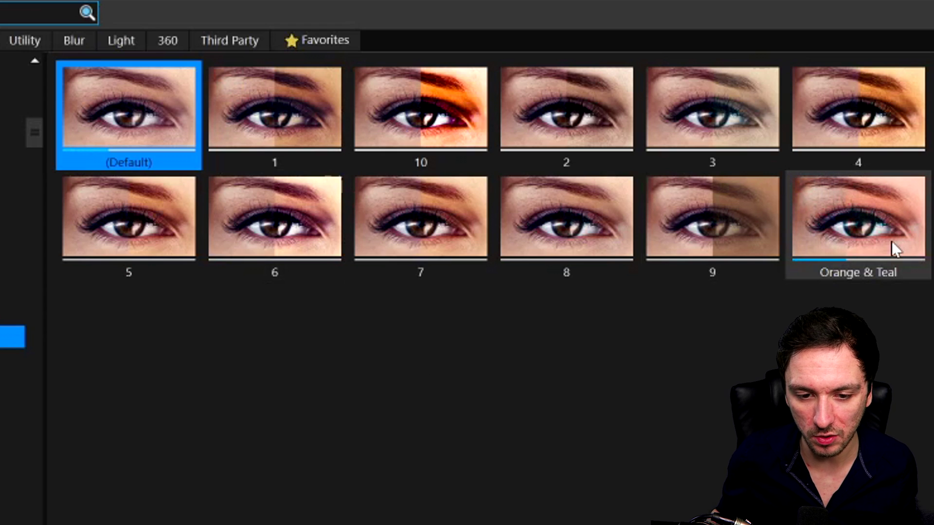
{"action": "left_click", "coordinate": [574, 271]}
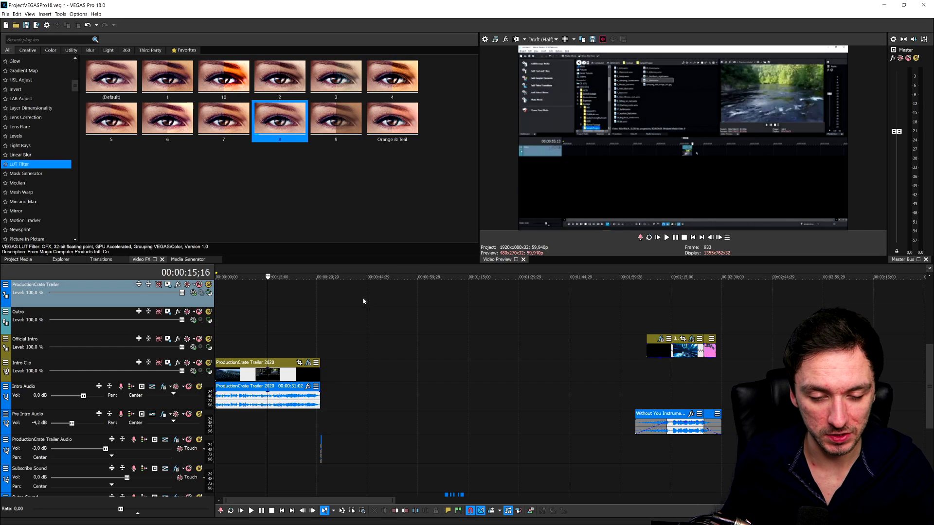
{"action": "scroll", "coordinate": [360, 304], "scroll_direction": "down", "scroll_amount": 3}
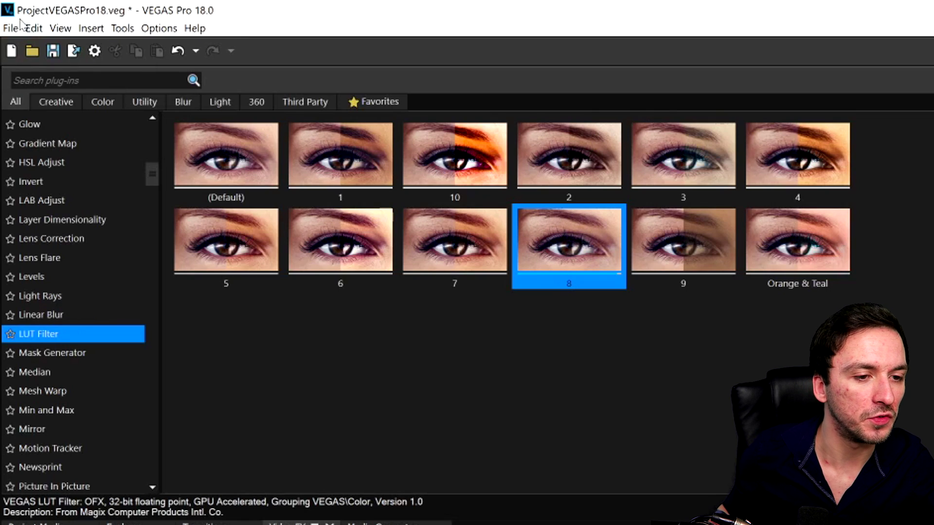
{"action": "left_click", "coordinate": [5, 14]}
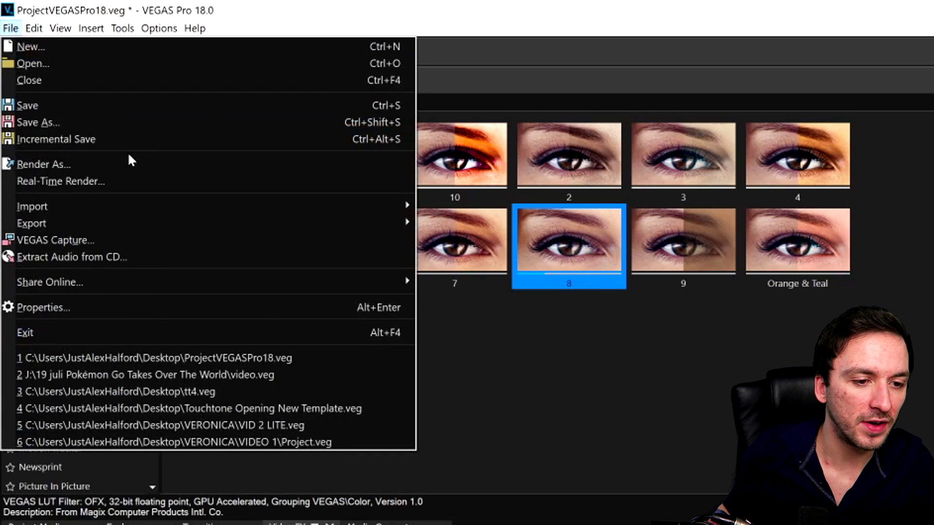
Step: In Render As, pick the Sony AVC/MVC Internet 1920x1080-30p template for customizing
{"action": "left_click", "coordinate": [129, 165]}
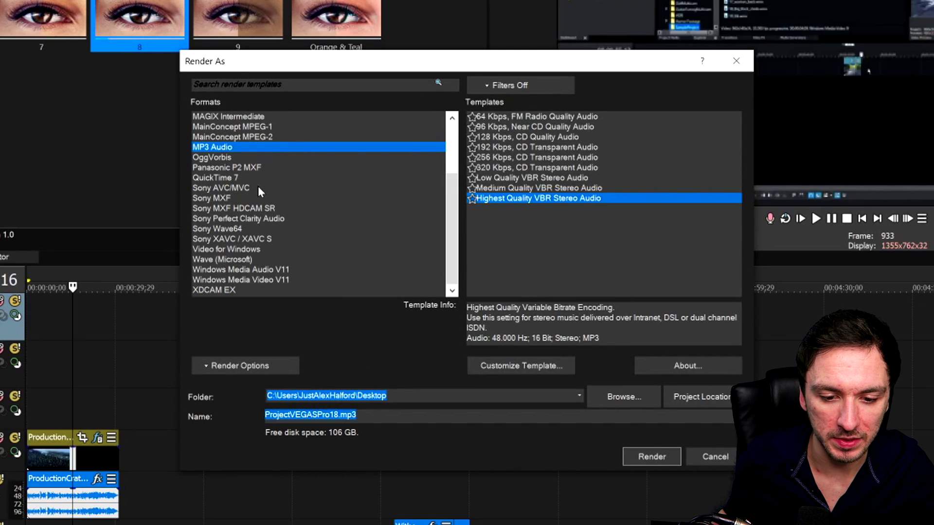
{"action": "left_click", "coordinate": [258, 187]}
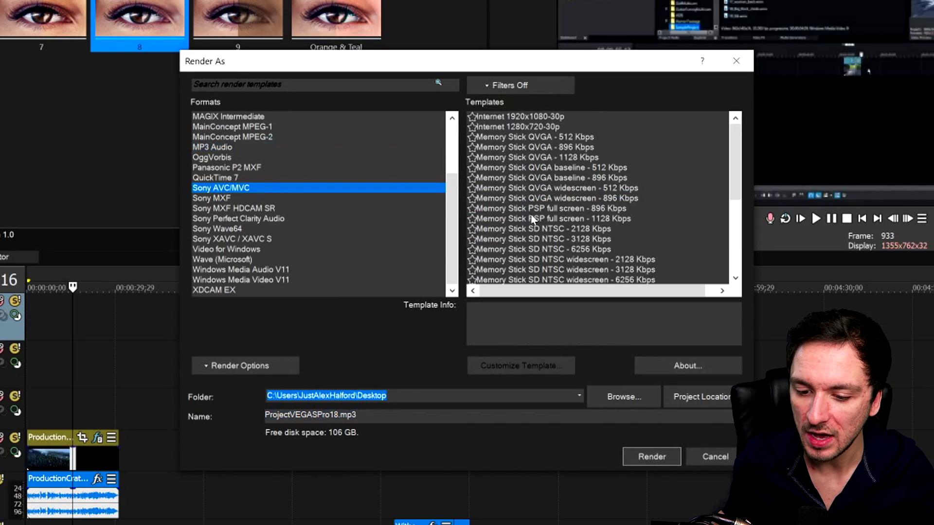
{"action": "scroll", "coordinate": [533, 220], "scroll_direction": "down", "scroll_amount": 5}
{"action": "left_click", "coordinate": [520, 269]}
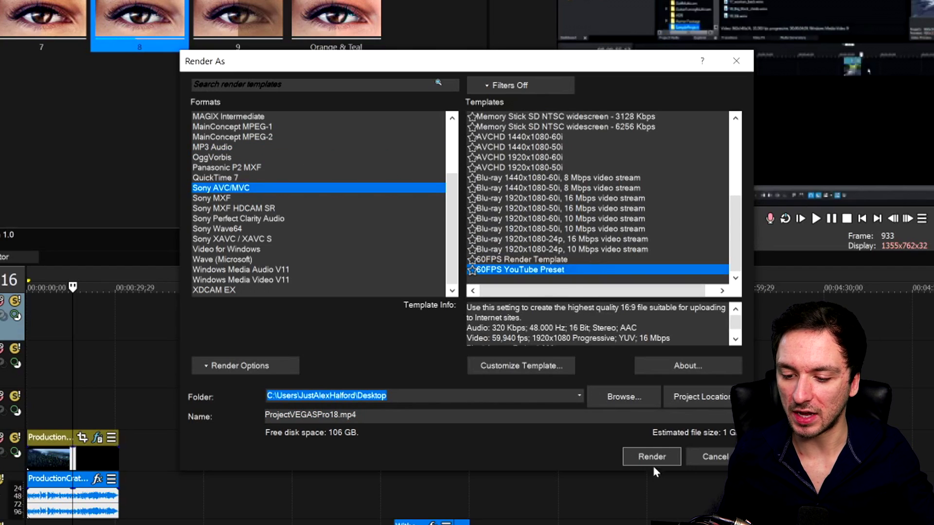
{"action": "scroll", "coordinate": [536, 243], "scroll_direction": "up", "scroll_amount": 5}
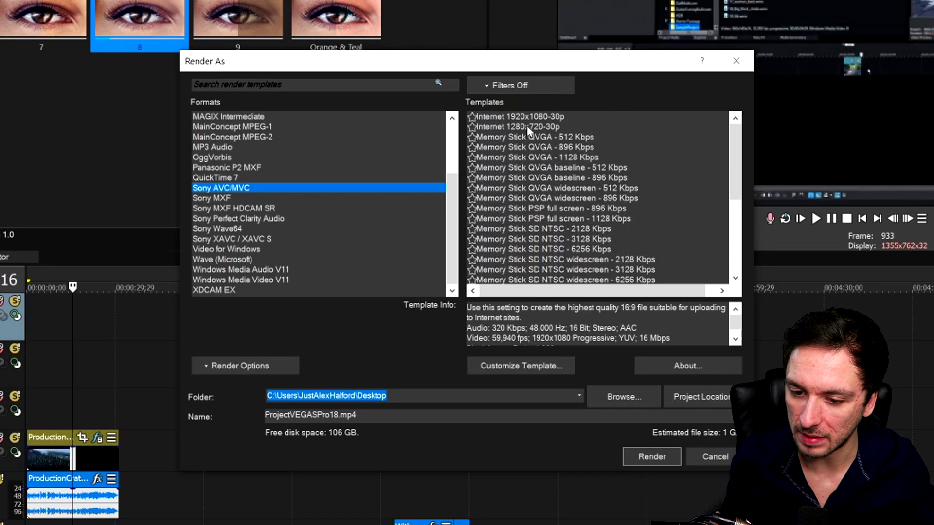
{"action": "left_click", "coordinate": [516, 116]}
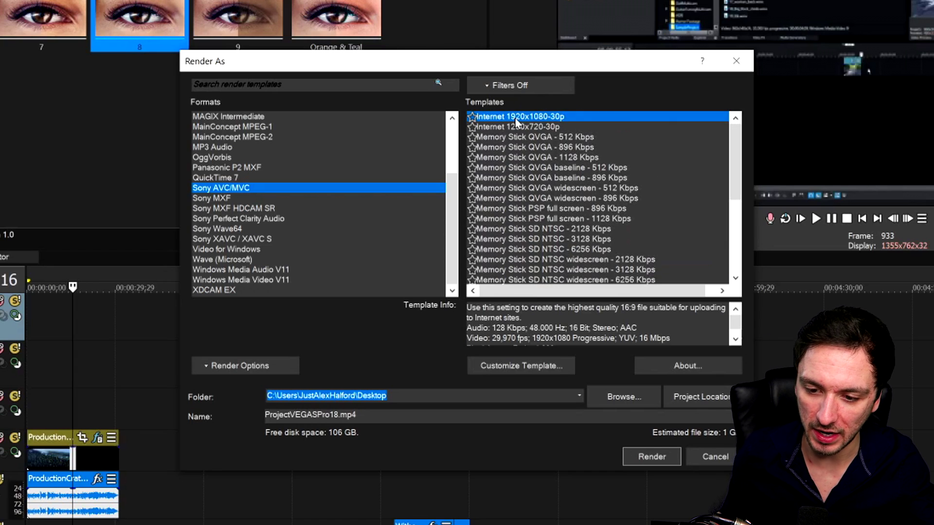
{"action": "left_click", "coordinate": [535, 366]}
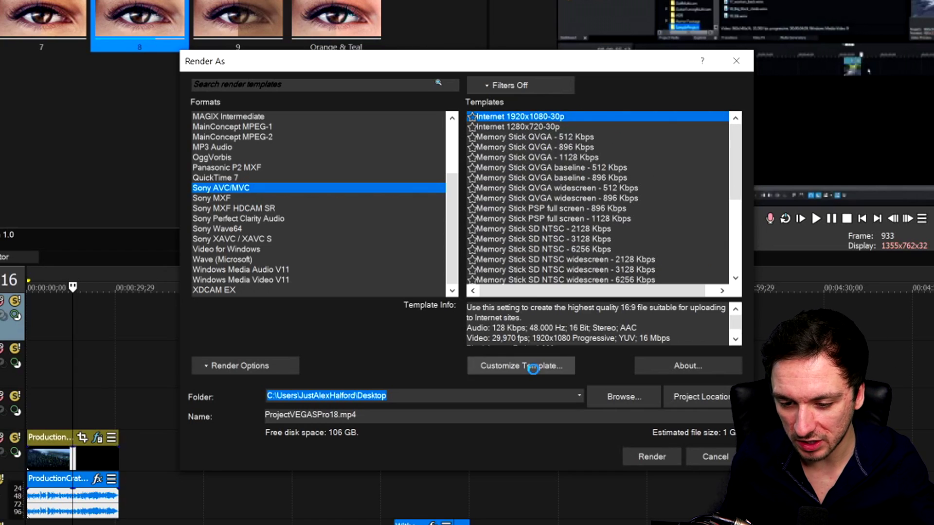
Step: Set the template to 60 fps, 320.000 audio bit rate and Best rendering quality
{"action": "left_click", "coordinate": [428, 302]}
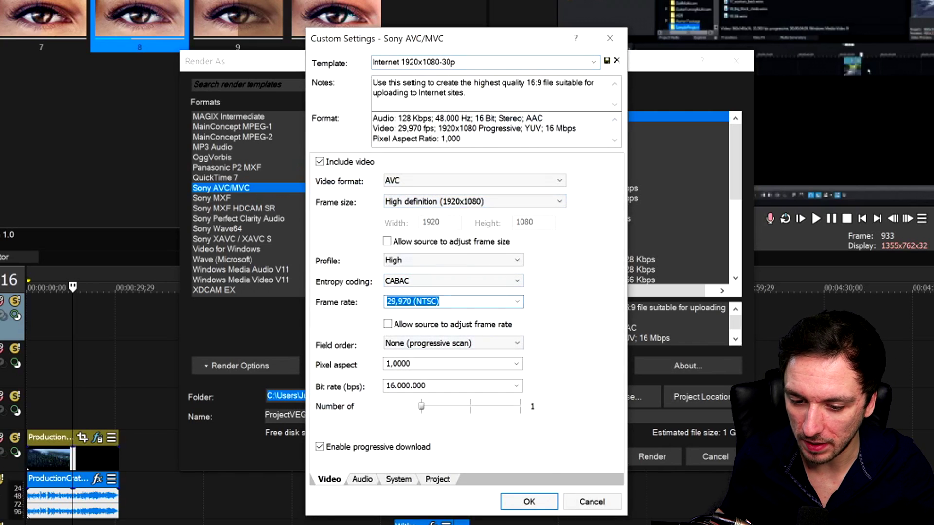
{"action": "type", "text": "60"}
{"action": "left_click", "coordinate": [361, 480]}
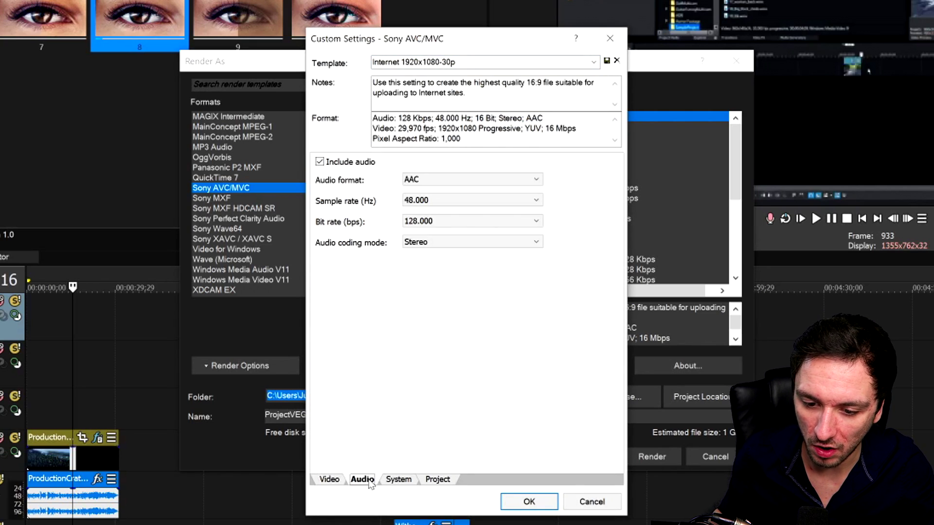
{"action": "left_click", "coordinate": [448, 220]}
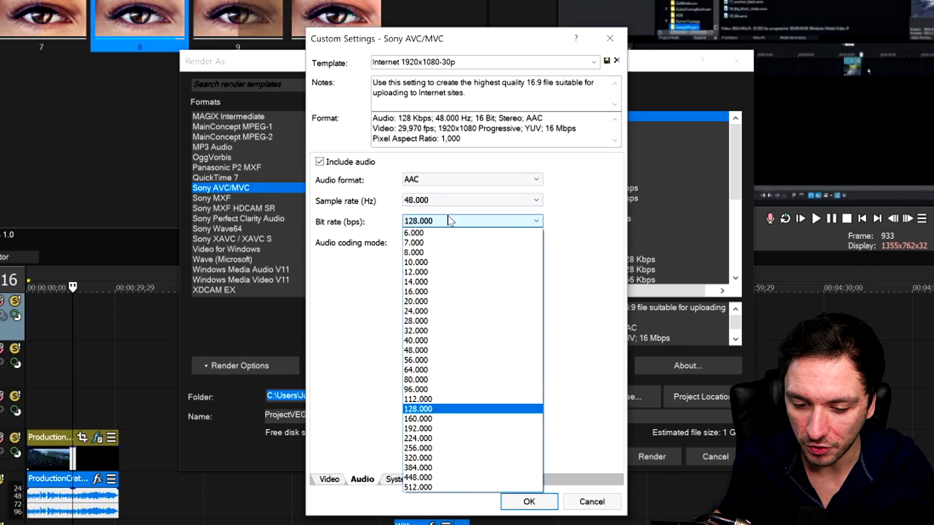
{"action": "left_click", "coordinate": [468, 458]}
{"action": "left_click", "coordinate": [447, 479]}
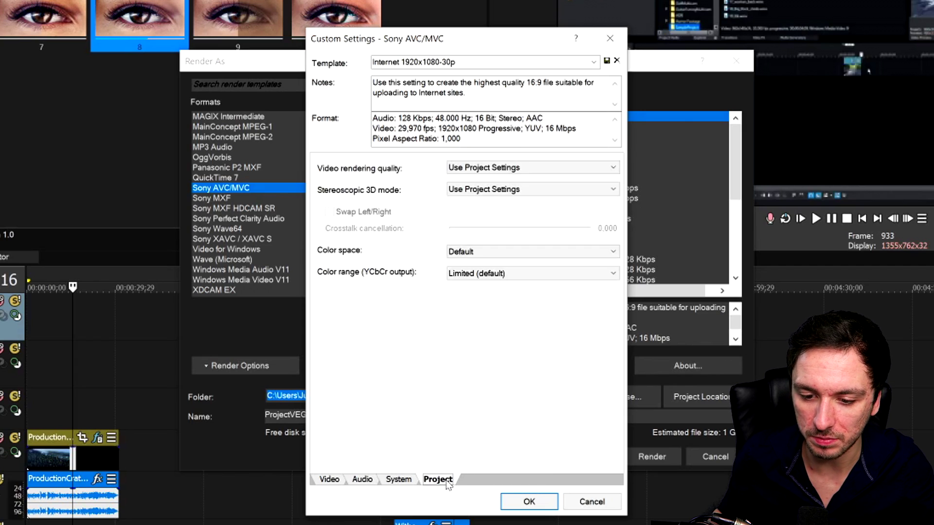
{"action": "left_click", "coordinate": [487, 170]}
{"action": "left_click", "coordinate": [481, 219]}
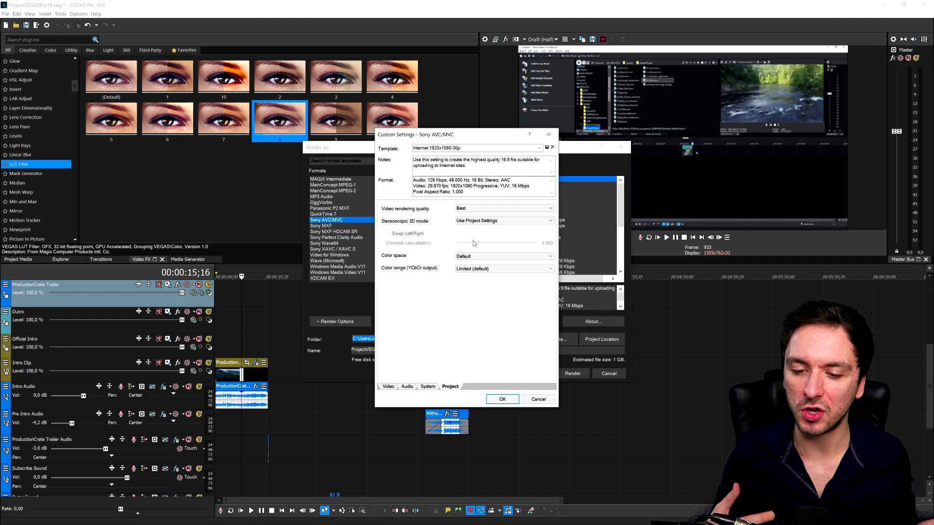
Step: Name the template YT and close the render window without rendering
{"action": "left_click", "coordinate": [436, 148]}
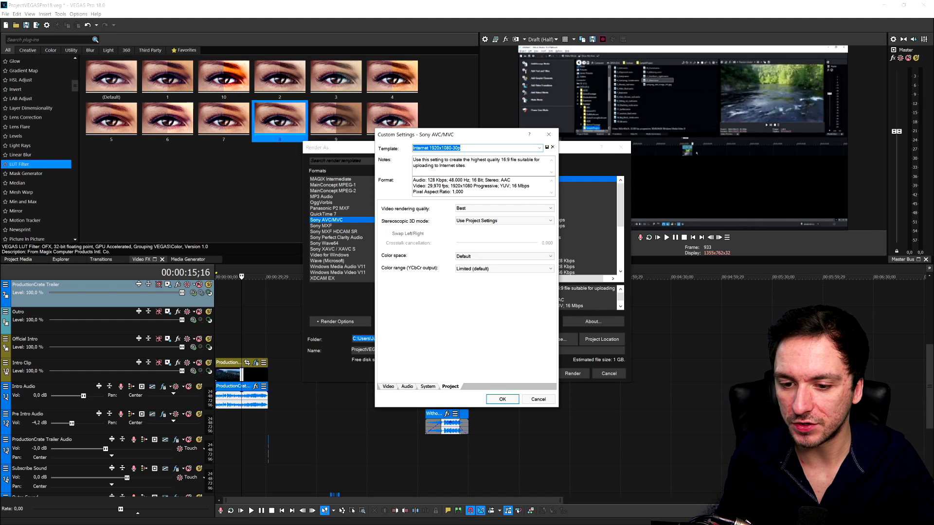
{"action": "type", "text": "YT"}
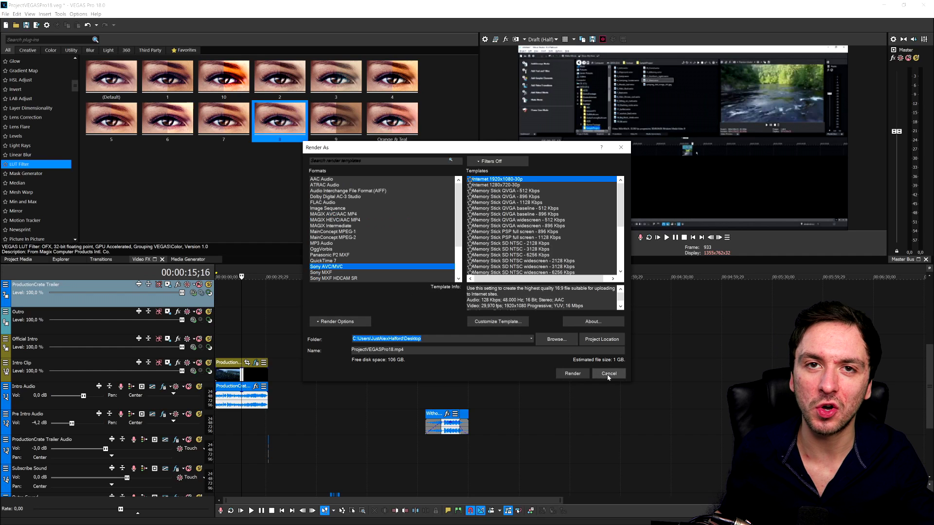
{"action": "left_click", "coordinate": [608, 374]}
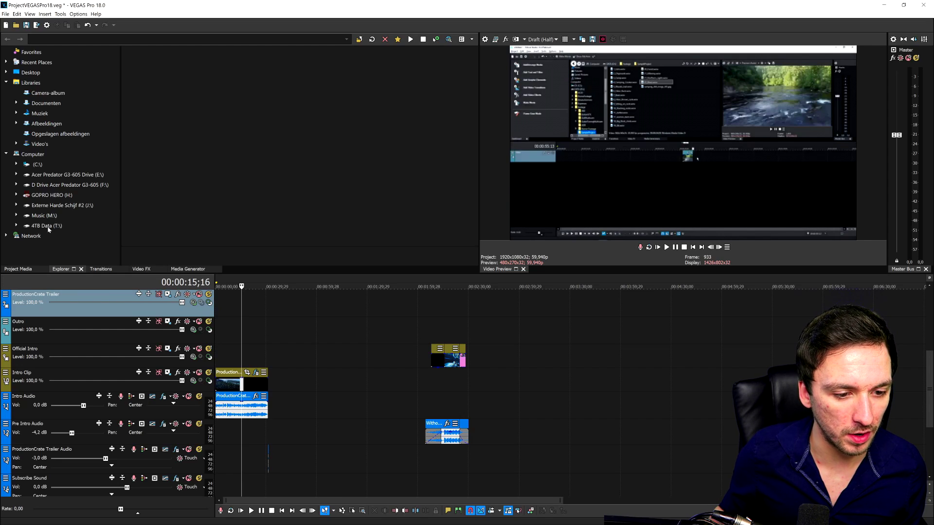
Step: Browse into the FIRE ON ALL CYLINDERS folder on the 4TB Data drive
{"action": "left_click", "coordinate": [47, 227]}
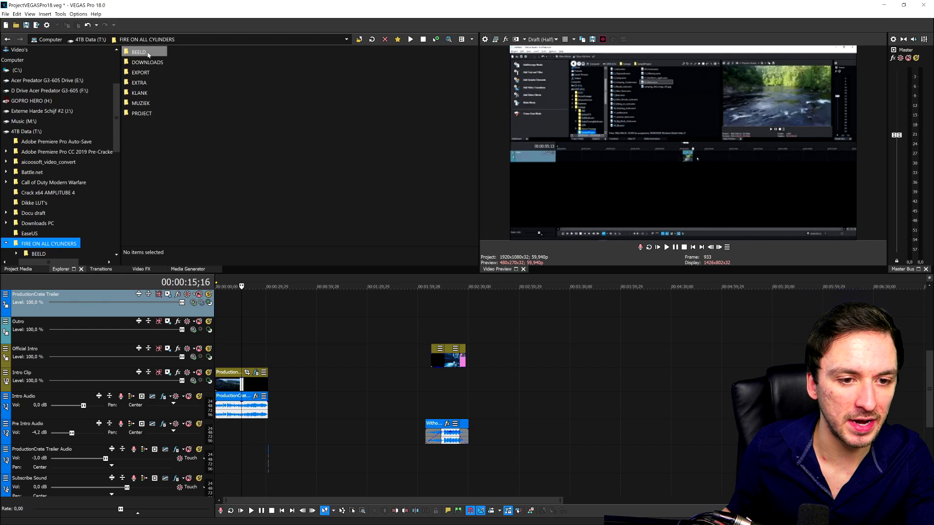
Step: Open BEELD > HALFORD STUDIOS > DD04, drag clip B009_08300016_C002.mov, then deselect it
{"action": "double_click", "coordinate": [141, 52]}
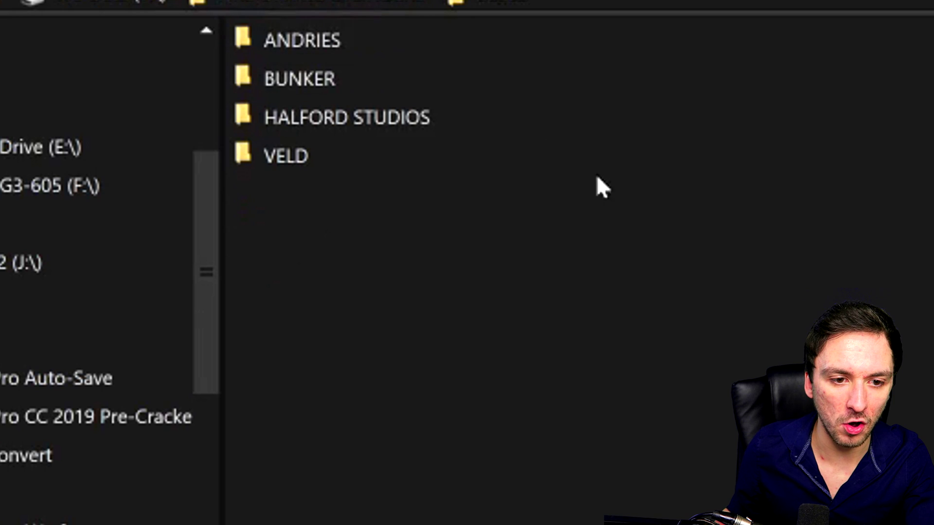
{"action": "double_click", "coordinate": [409, 115]}
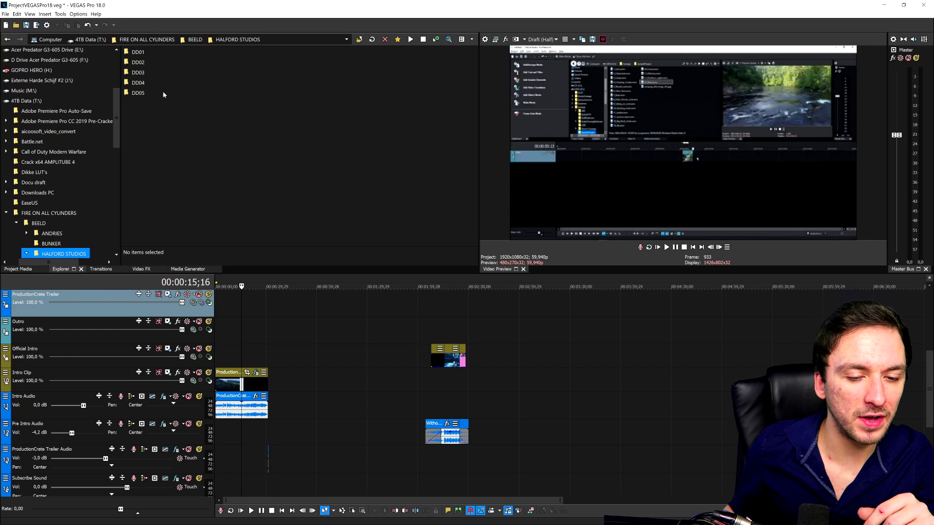
{"action": "double_click", "coordinate": [138, 83]}
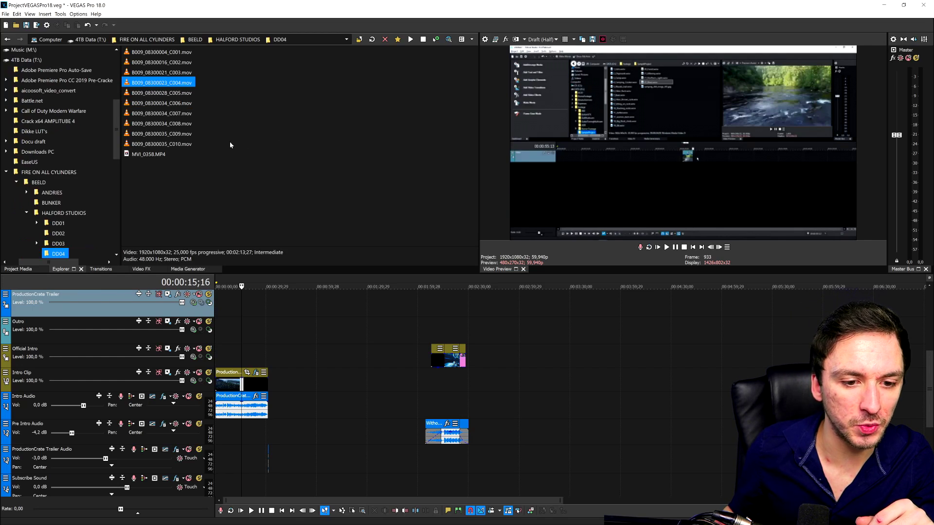
{"action": "left_click", "coordinate": [161, 62]}
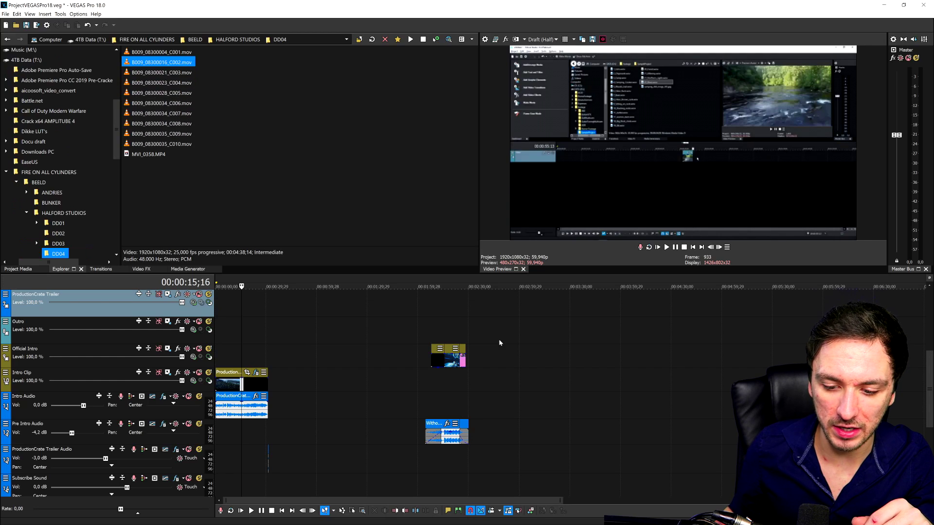
{"action": "left_click_drag", "start_coordinate": [162, 103], "coordinate": [205, 124]}
{"action": "left_click", "coordinate": [238, 119]}
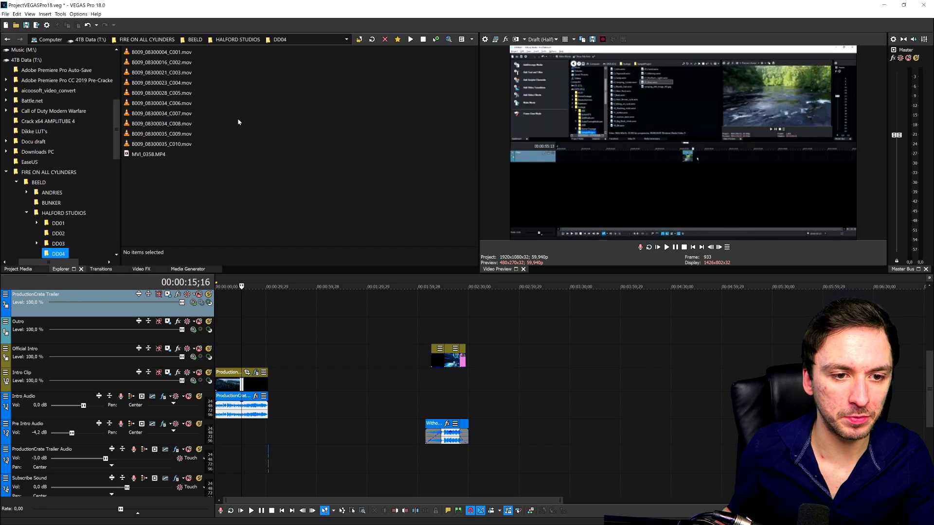